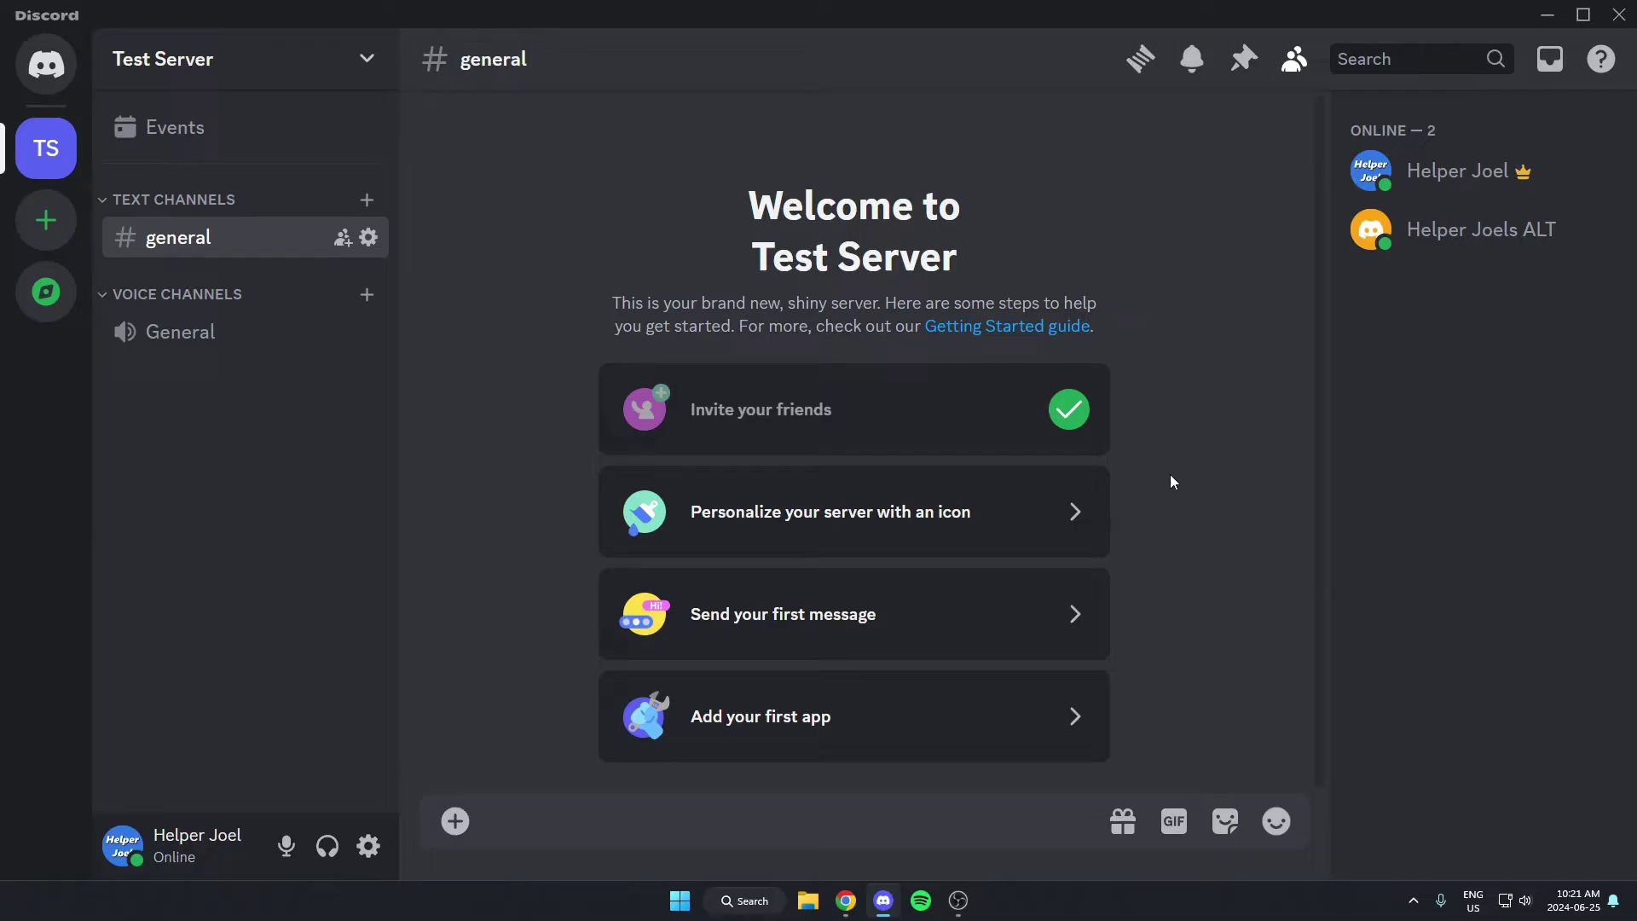
Step: Search the server's App Directory for 'carl-bot'
click(175, 77)
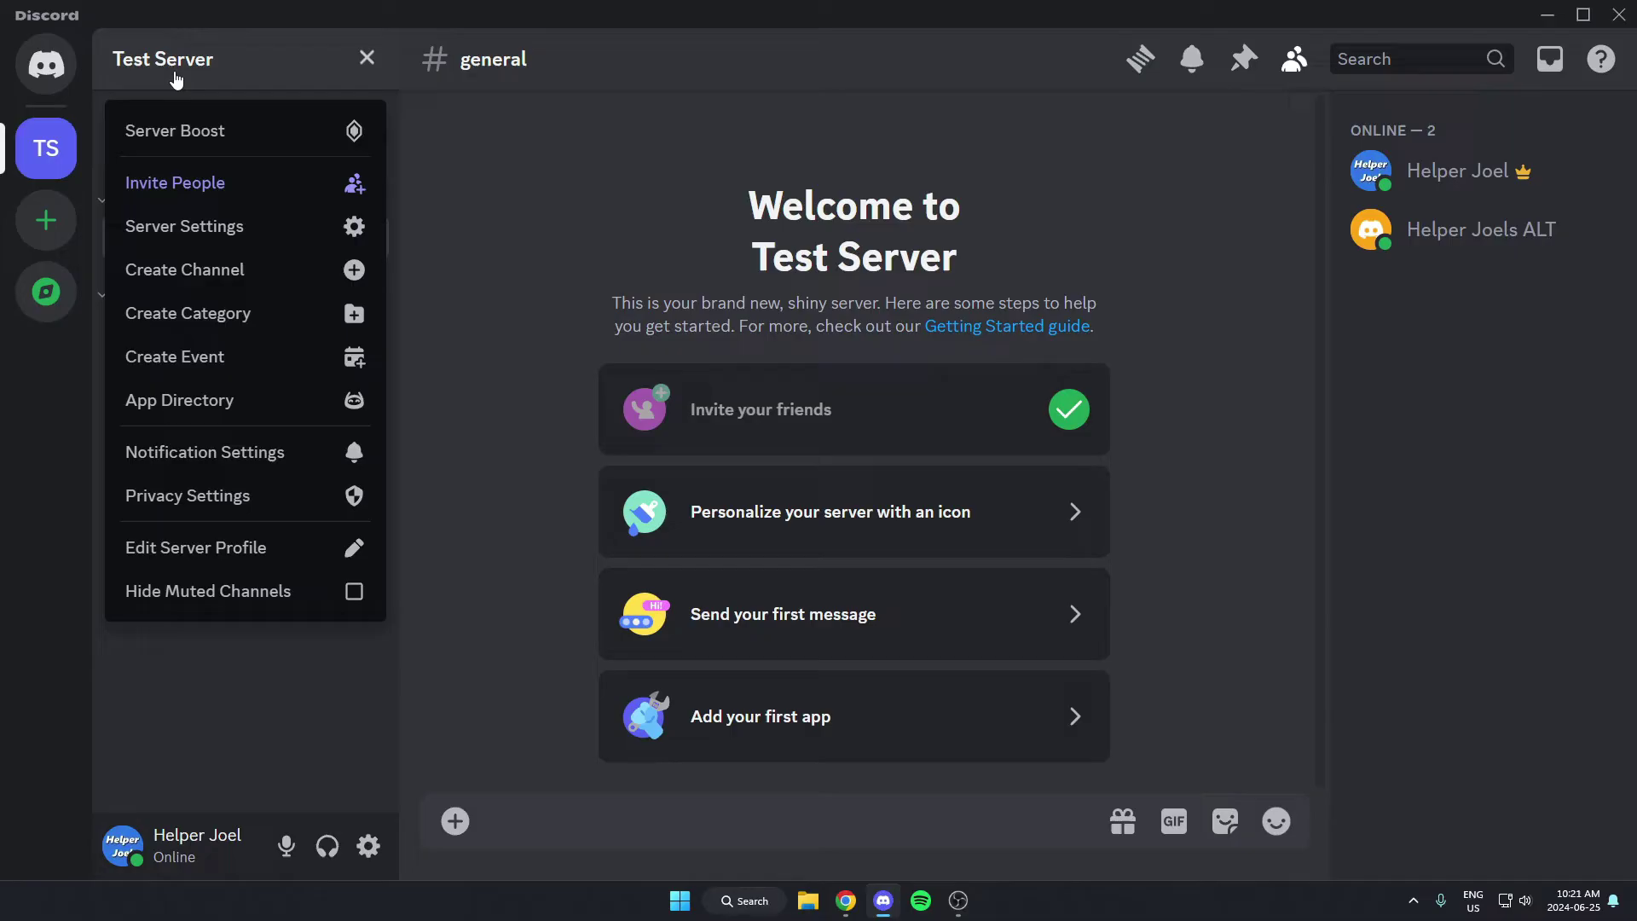
click(273, 409)
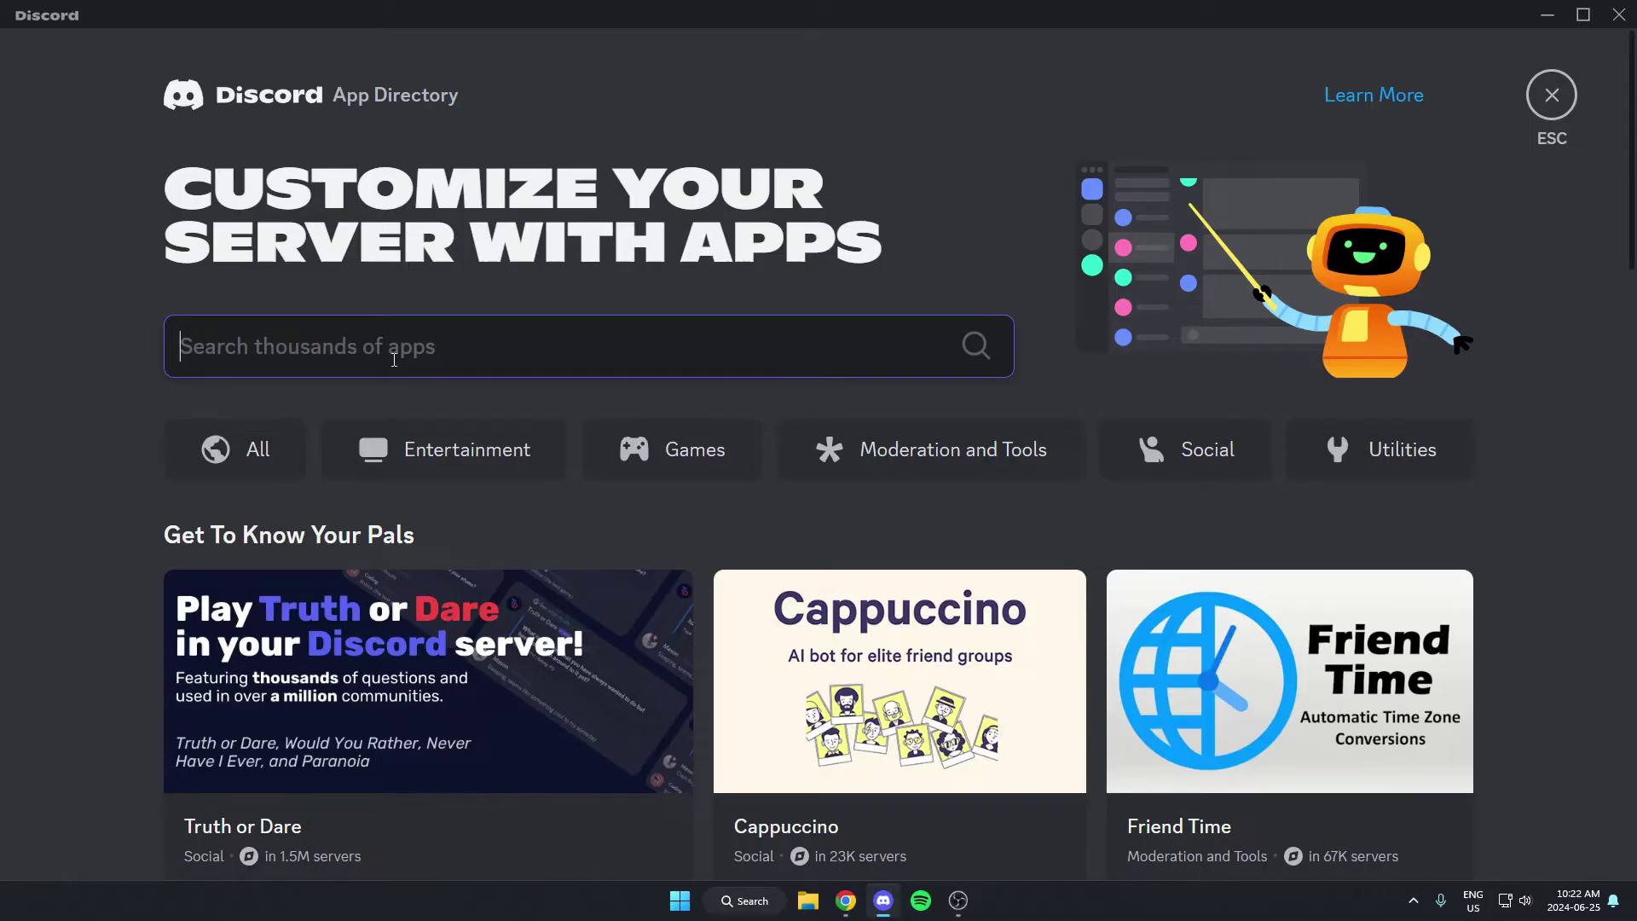
text(carl-bot)
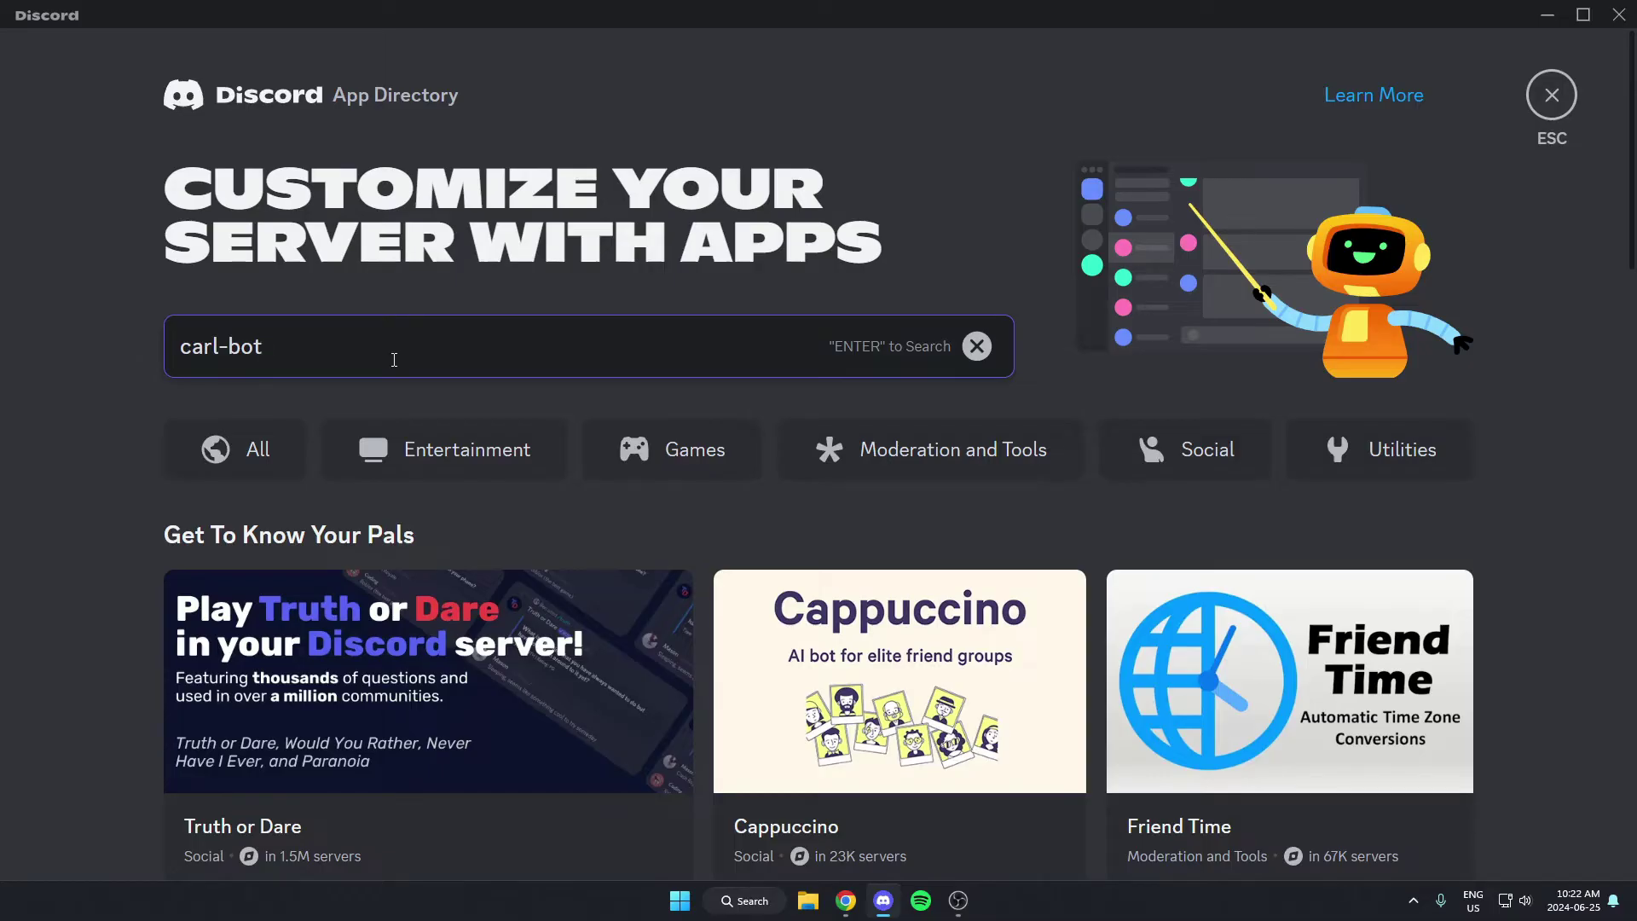
key(Return)
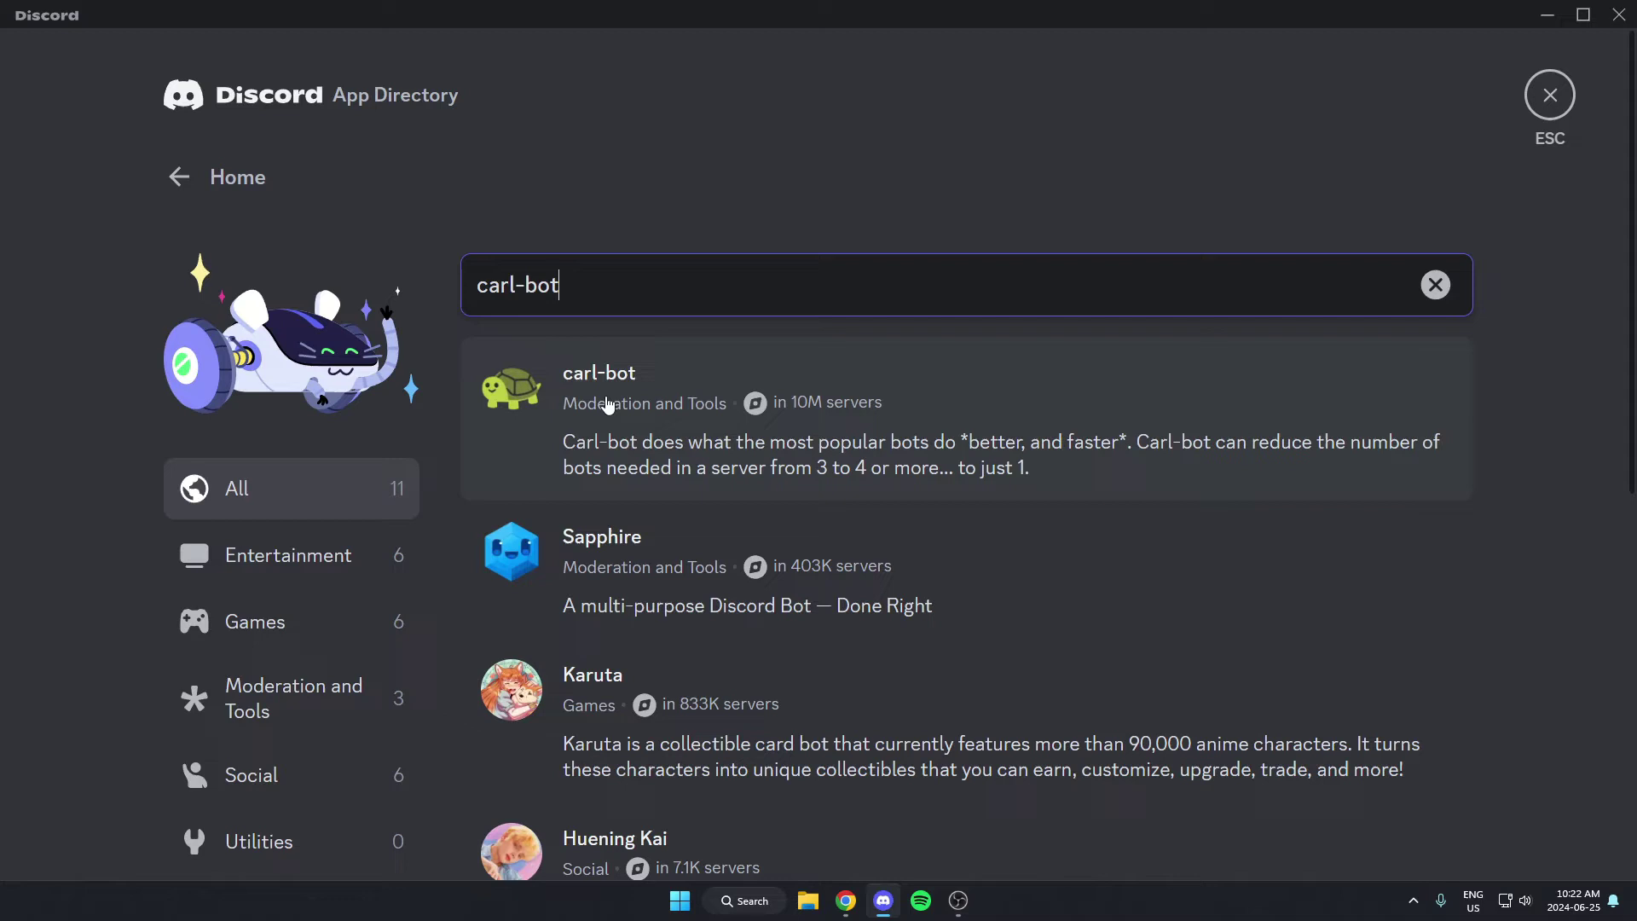
Step: Add carl-bot to Test Server, authorize its permissions, pass the captcha, and return to the server
click(903, 395)
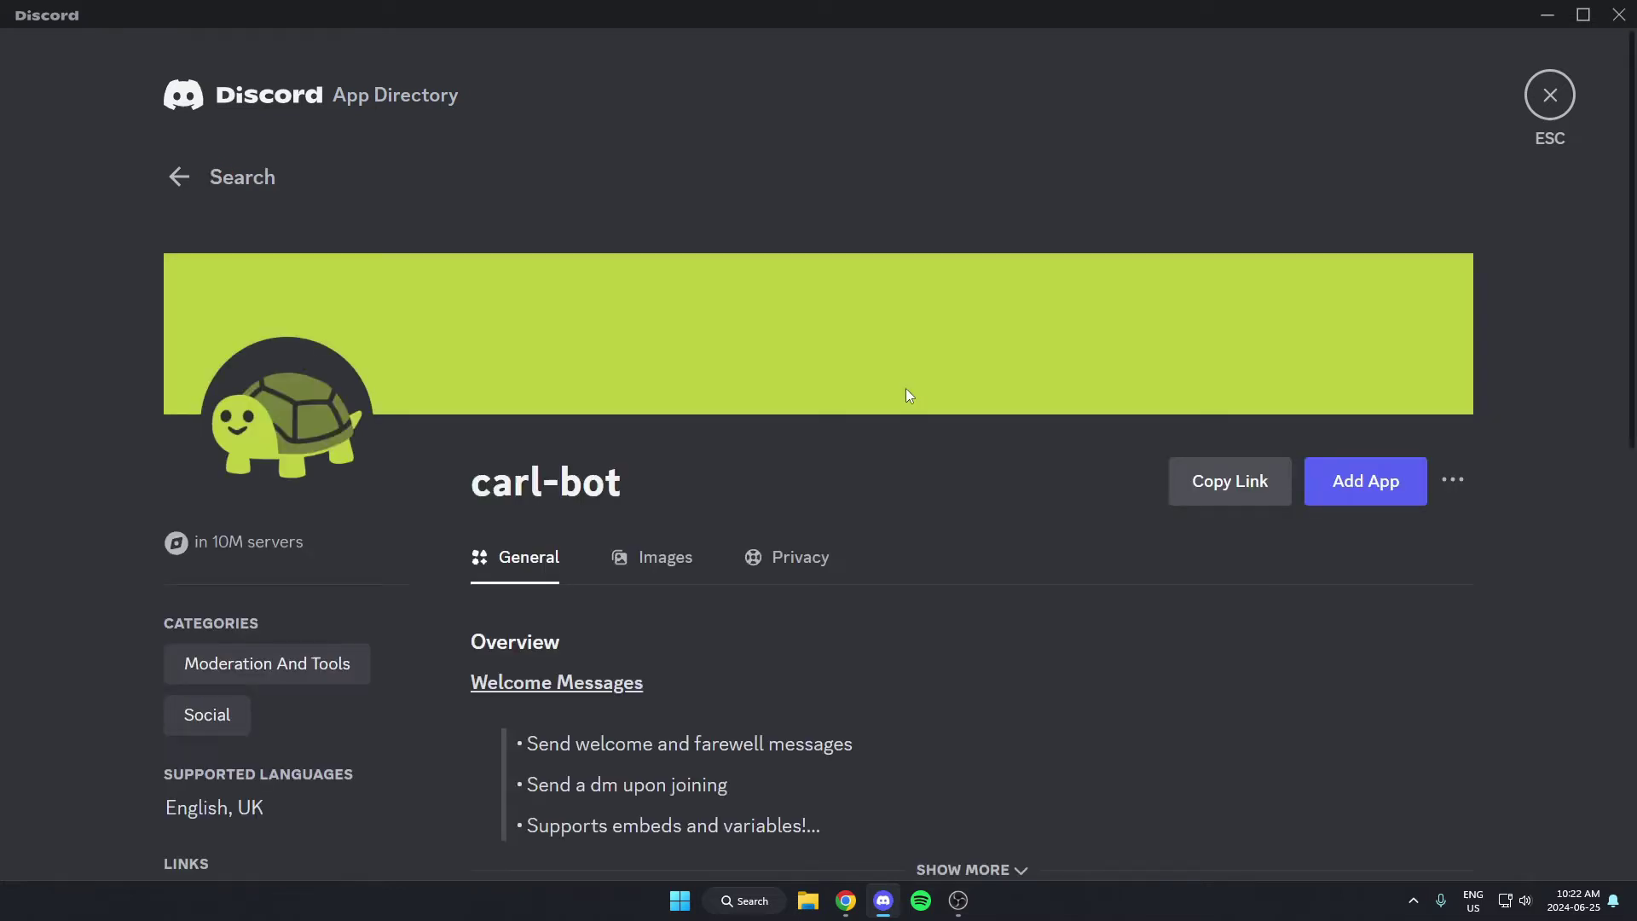
click(1349, 498)
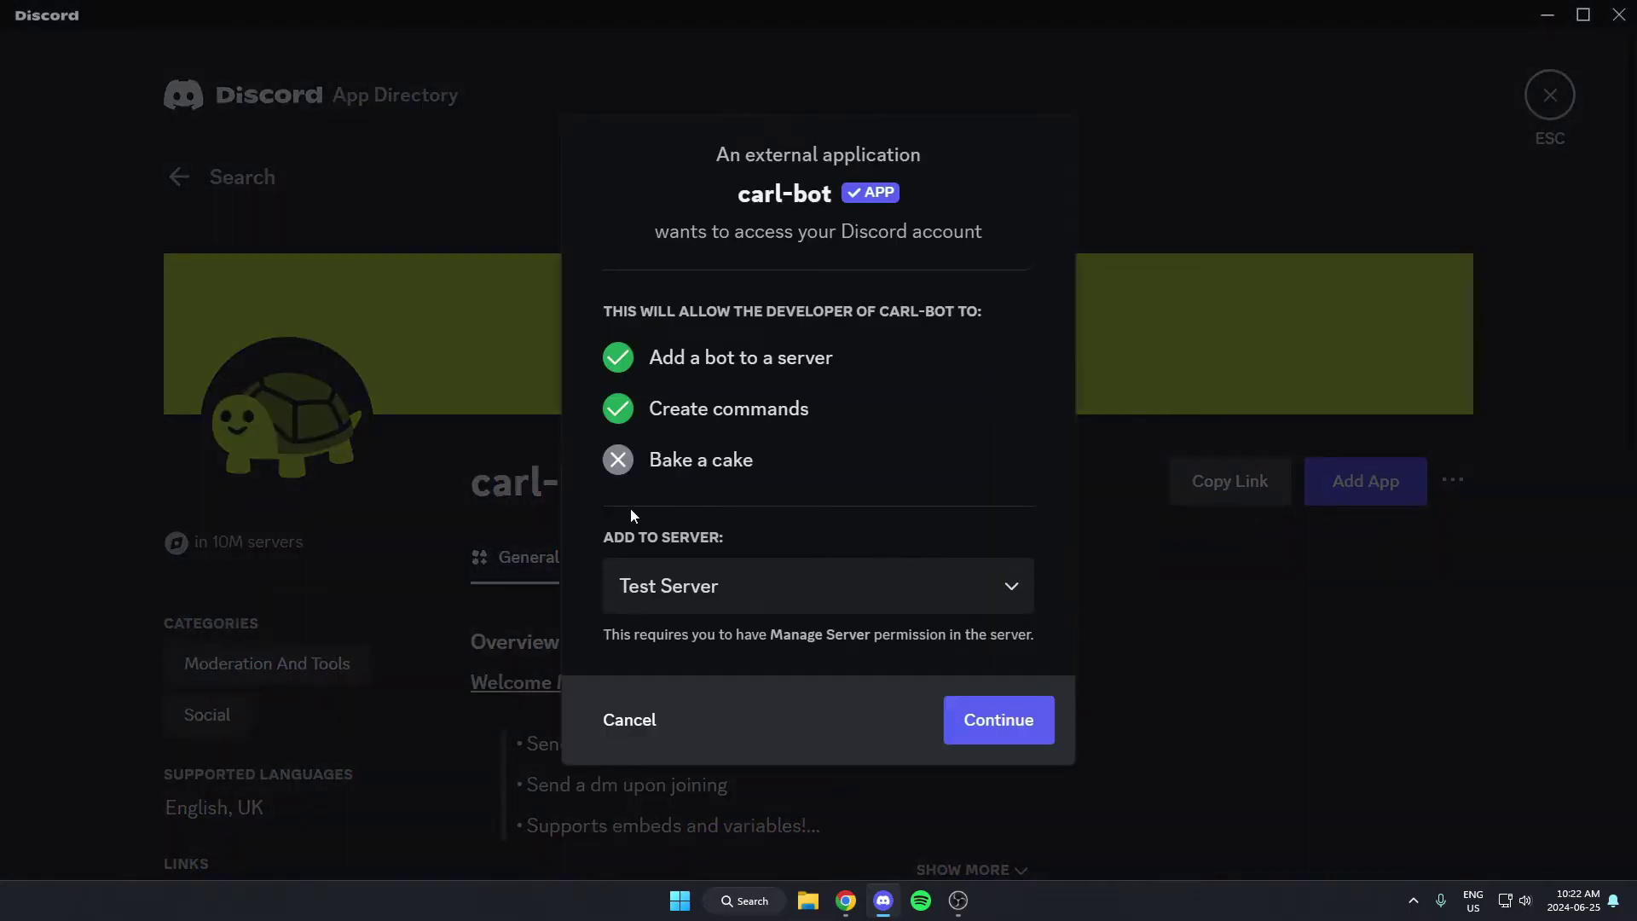
click(989, 720)
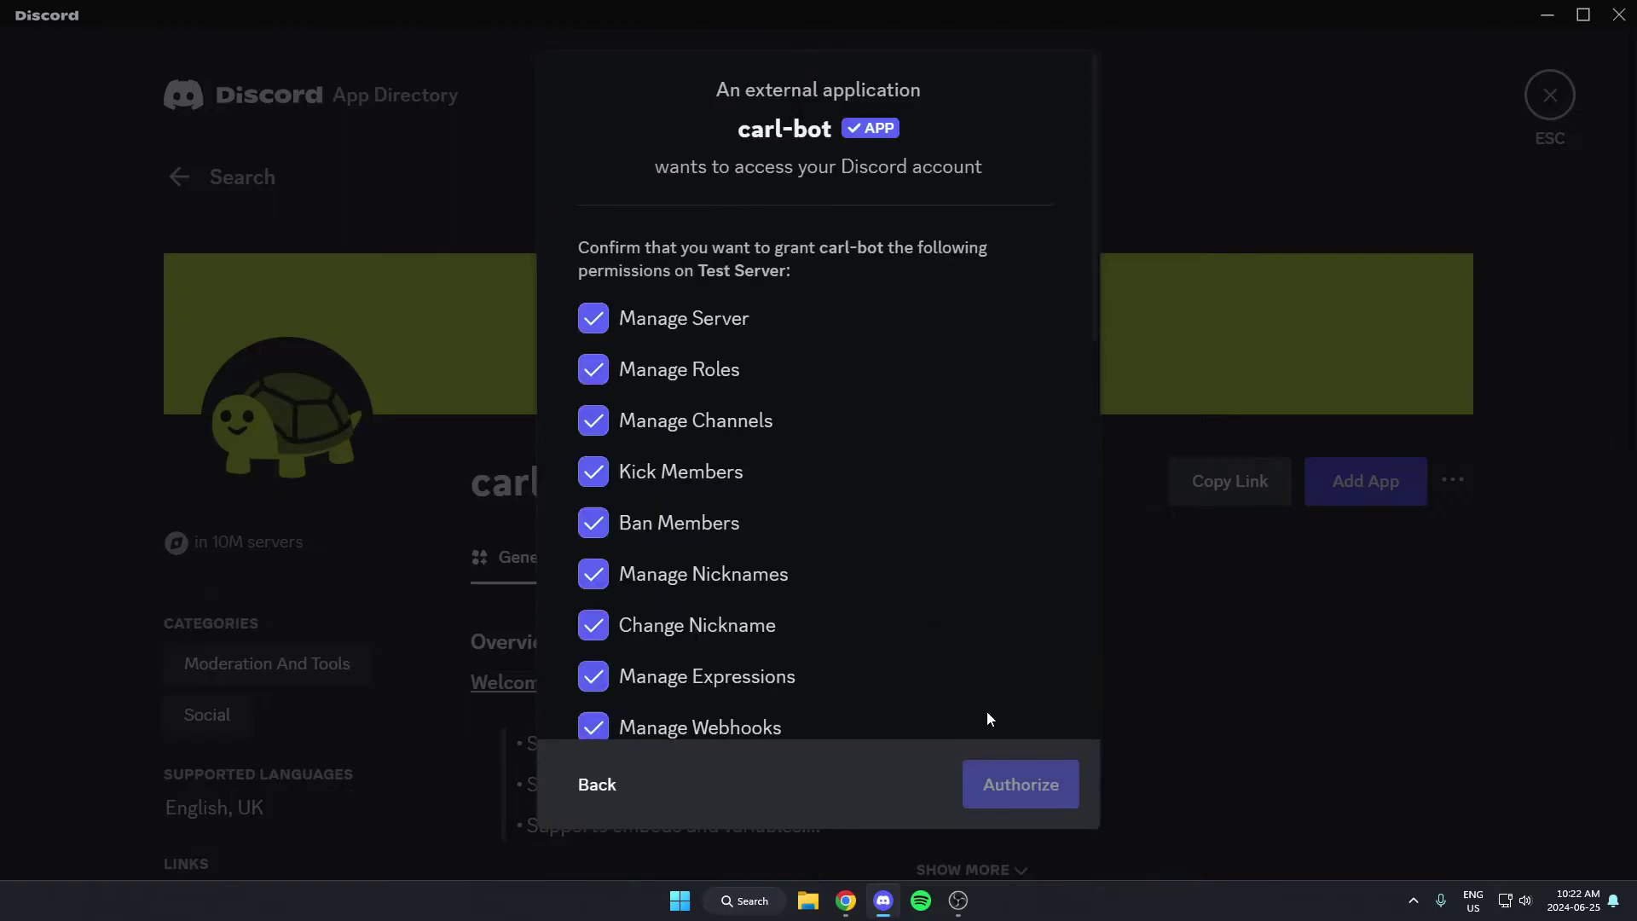
scroll(947, 607, down, 10)
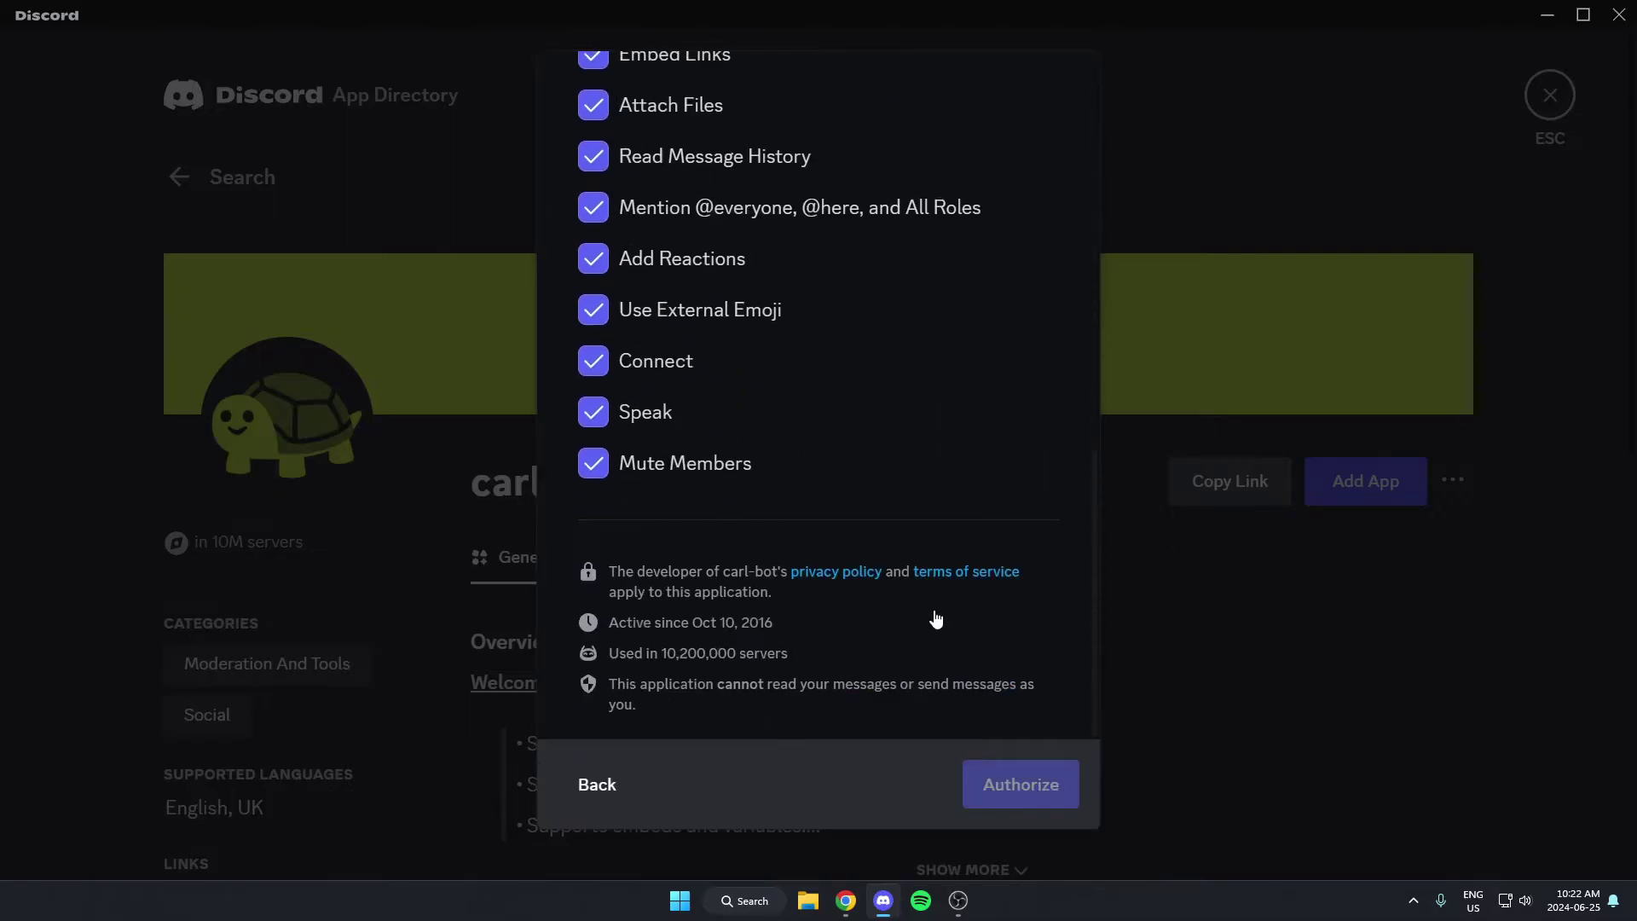
click(1016, 793)
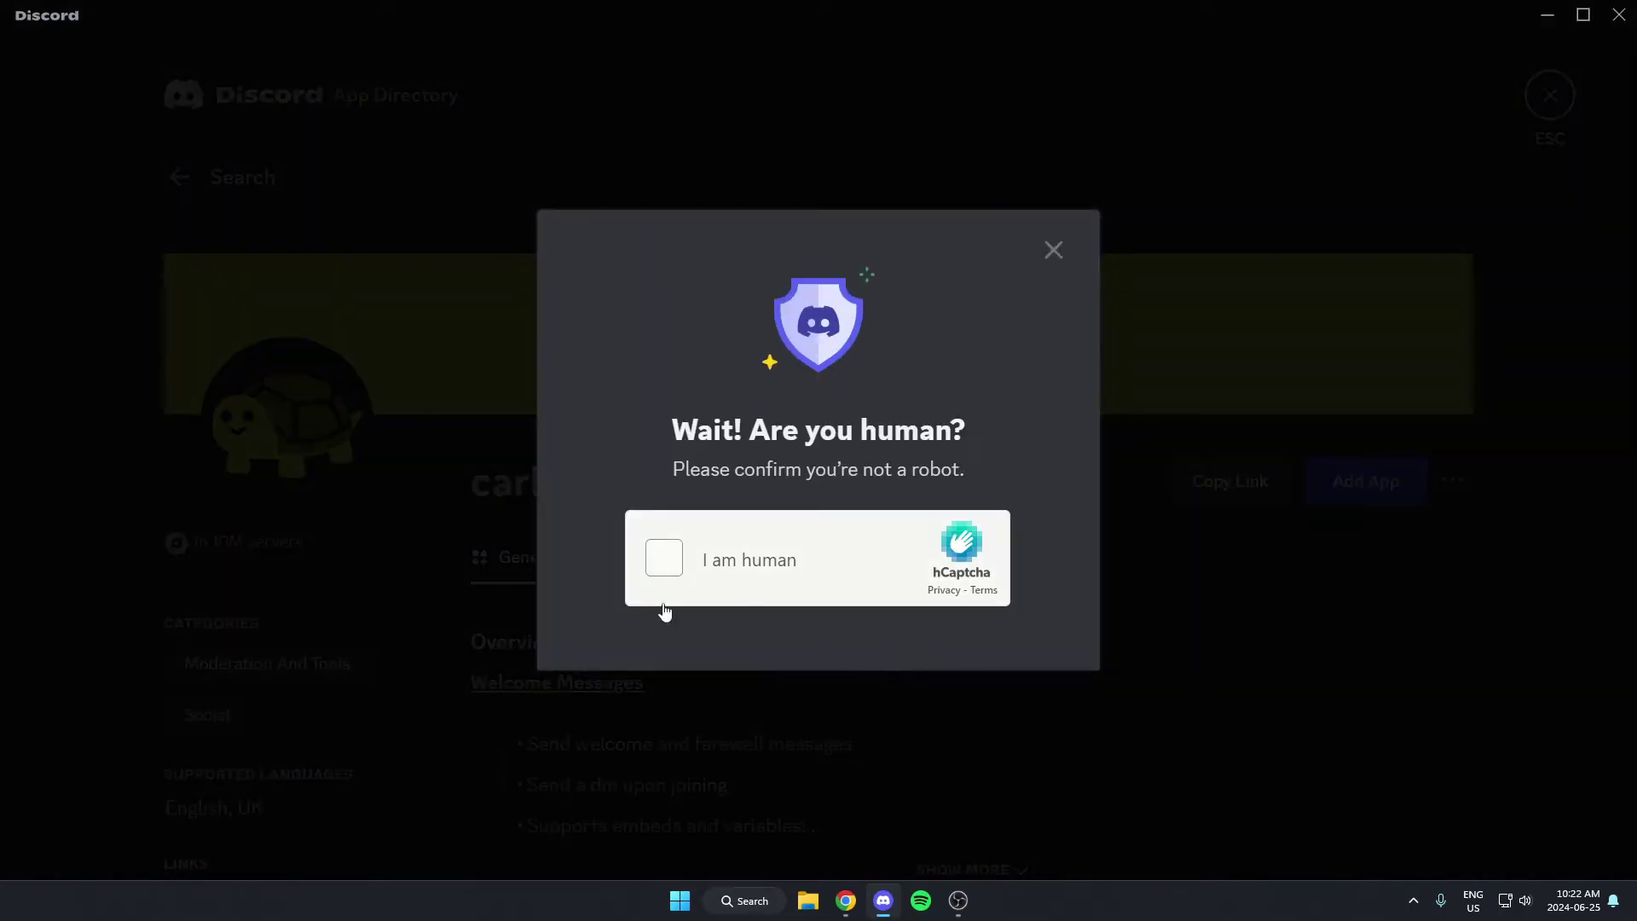
click(671, 573)
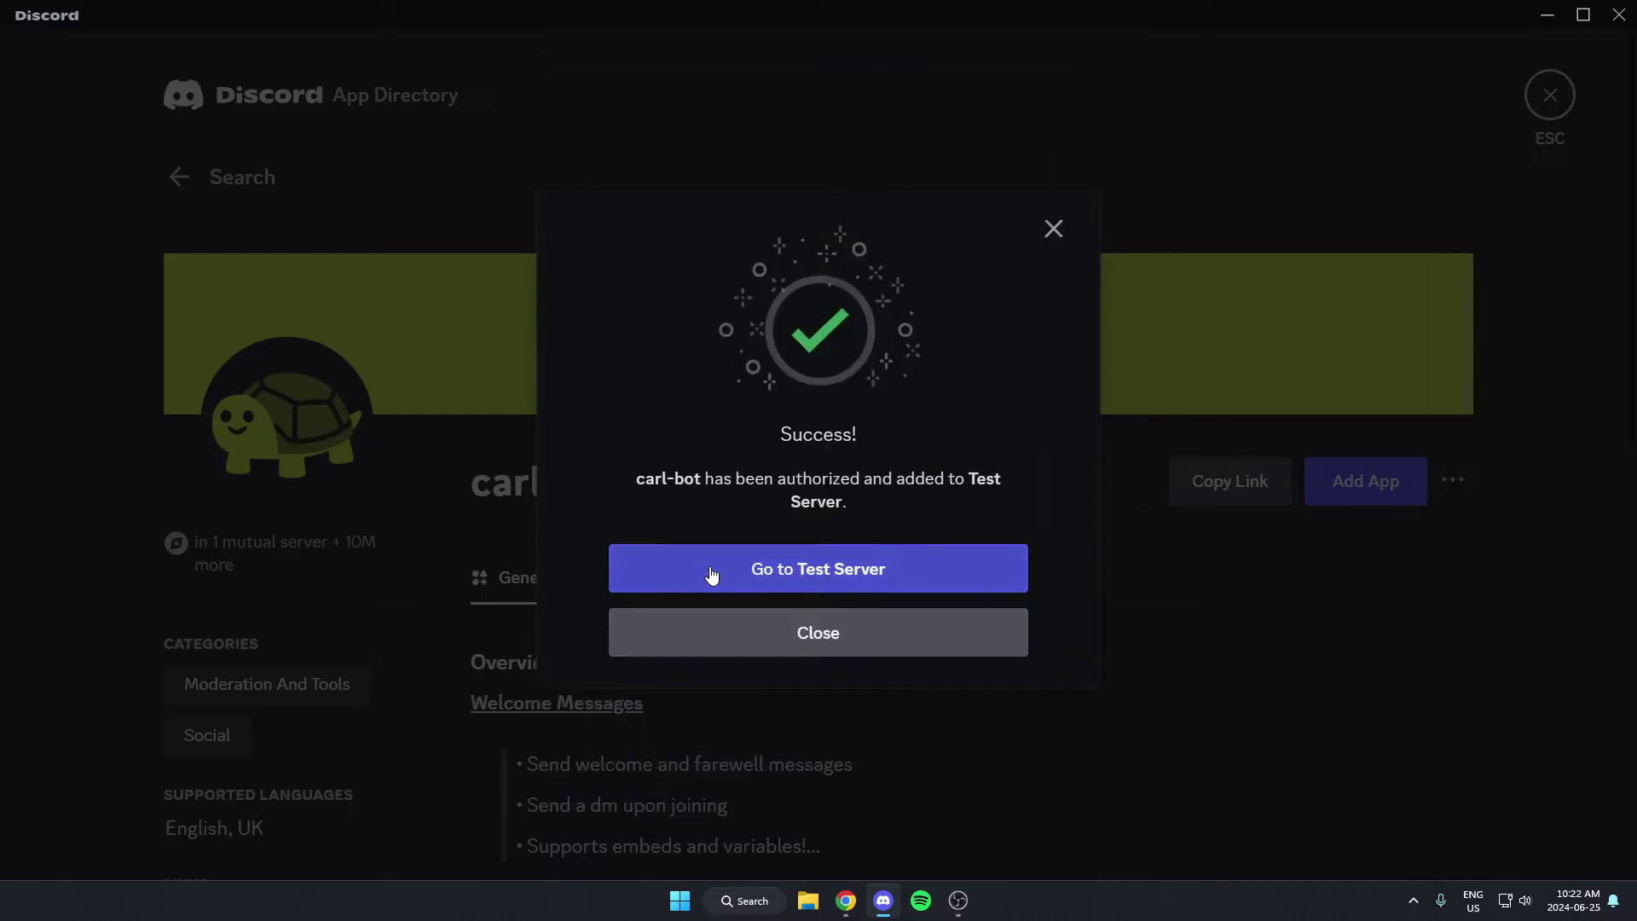
click(880, 576)
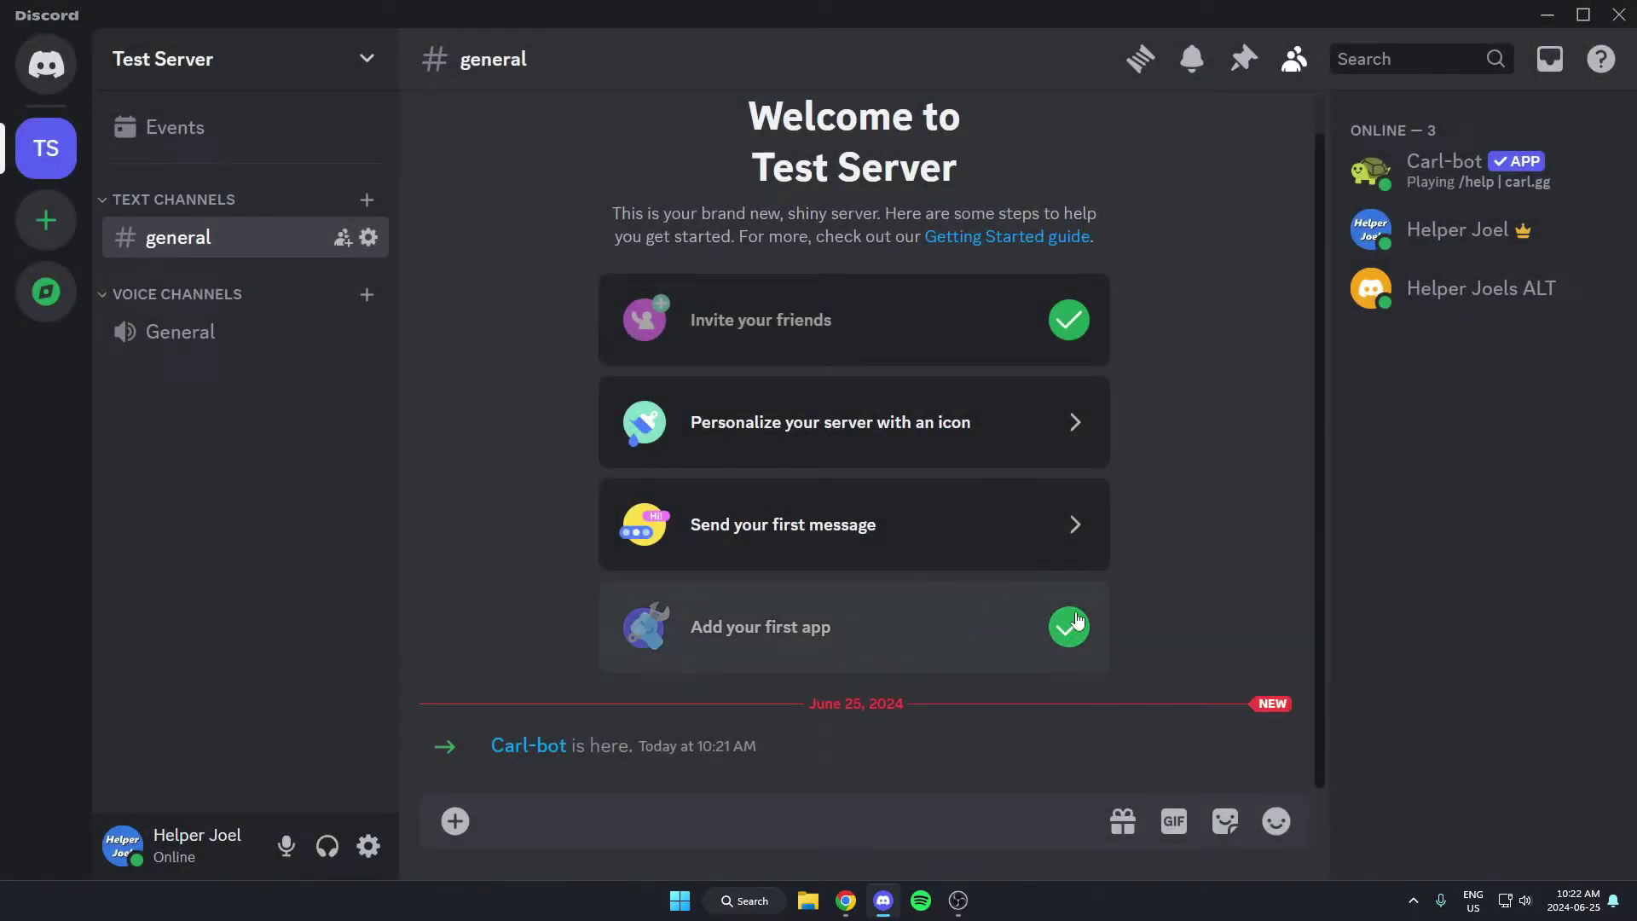
Step: View the Carl-bot member's profile from the member list
right_click(1420, 166)
click(1323, 89)
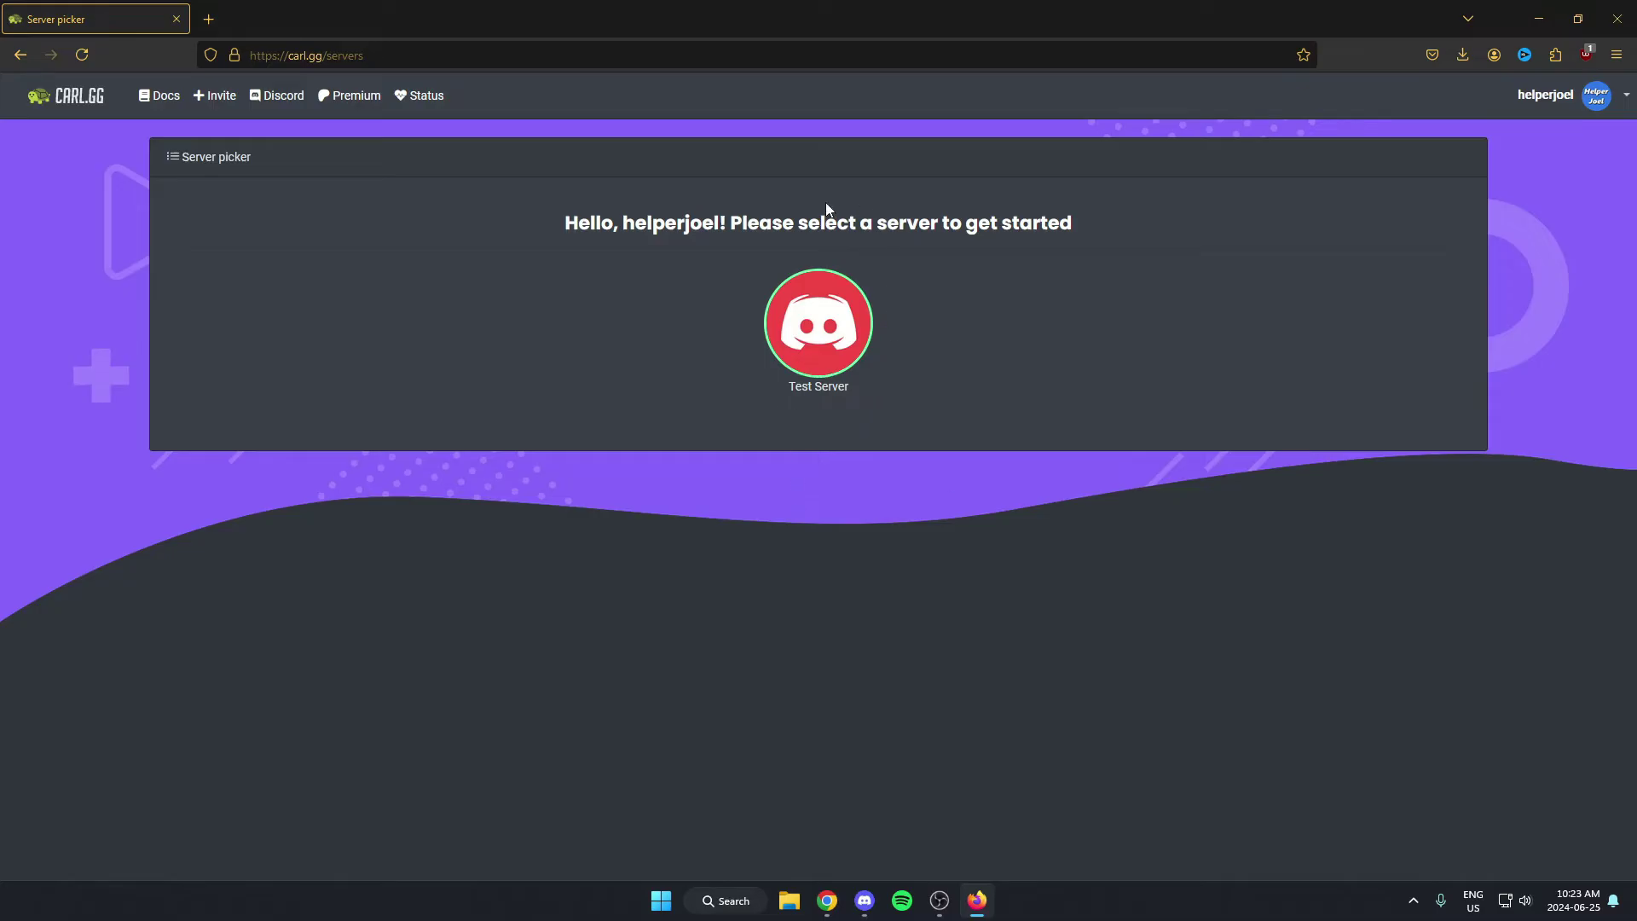
Step: Pick Test Server on the carl.gg server picker
click(833, 332)
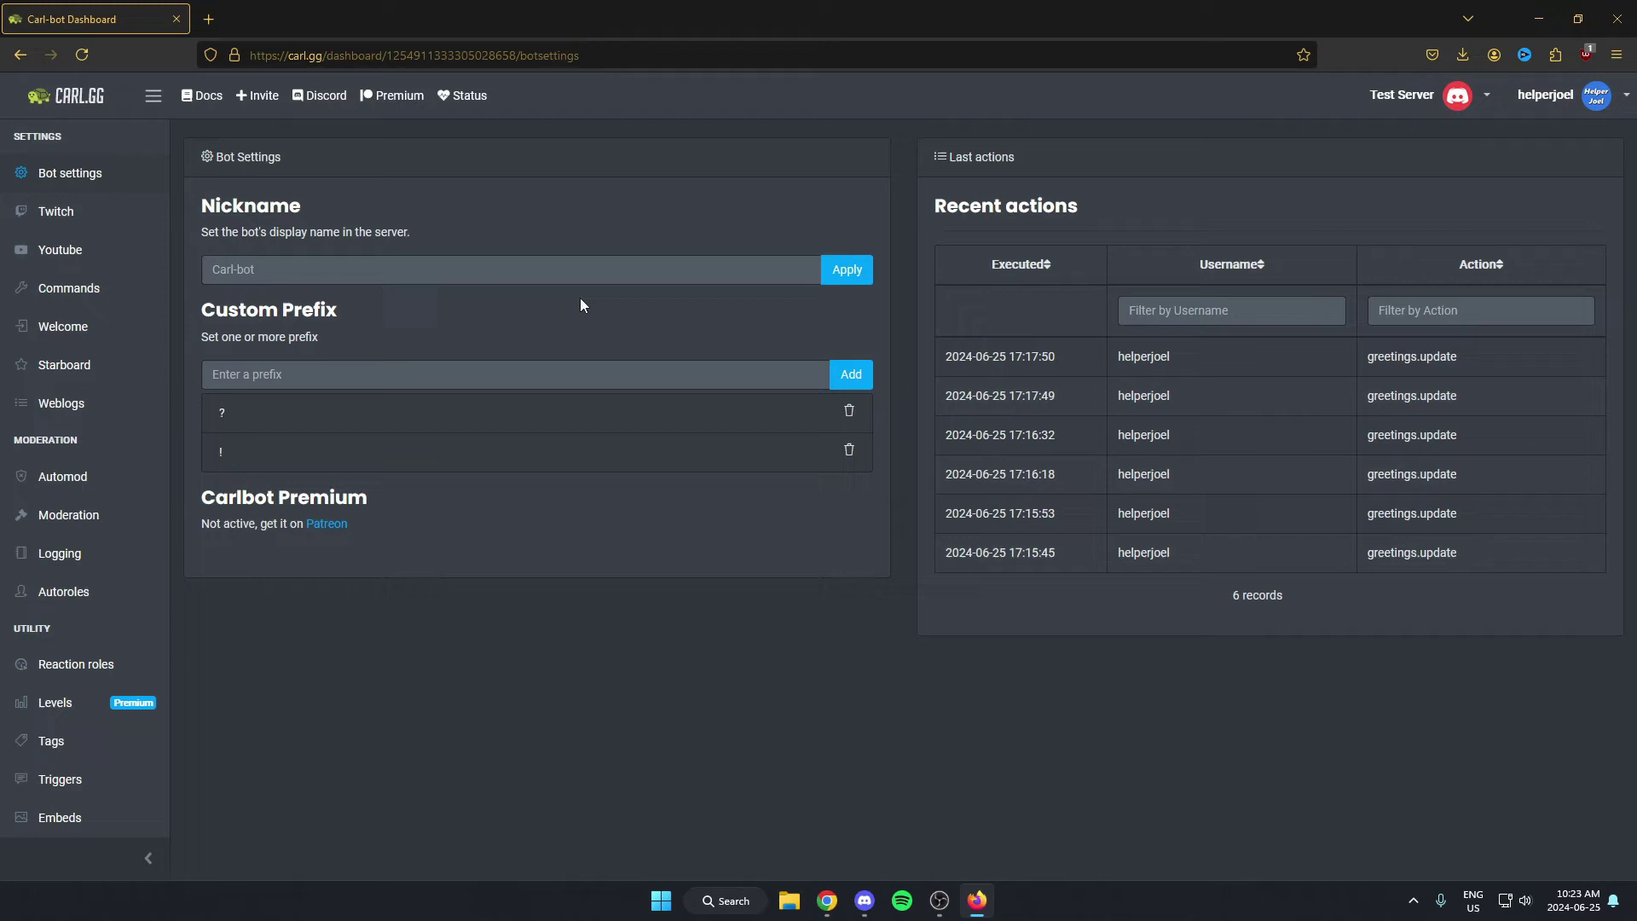
Step: On the Welcome page, choose #general as the Welcome Channel and save it
click(111, 339)
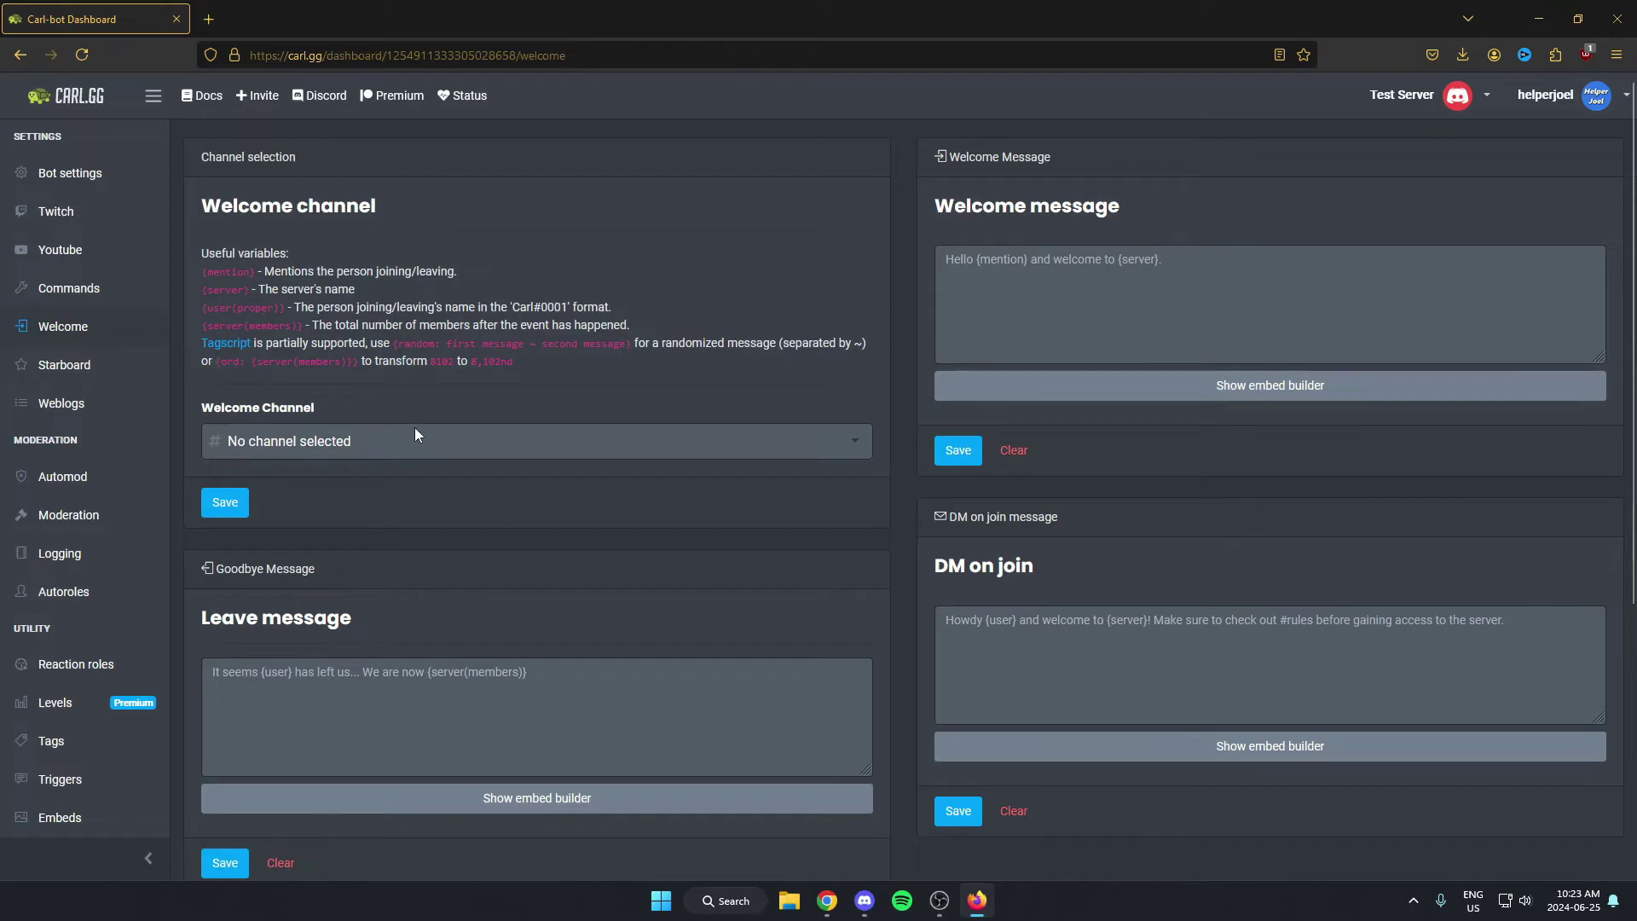
scroll(447, 508, down, 1)
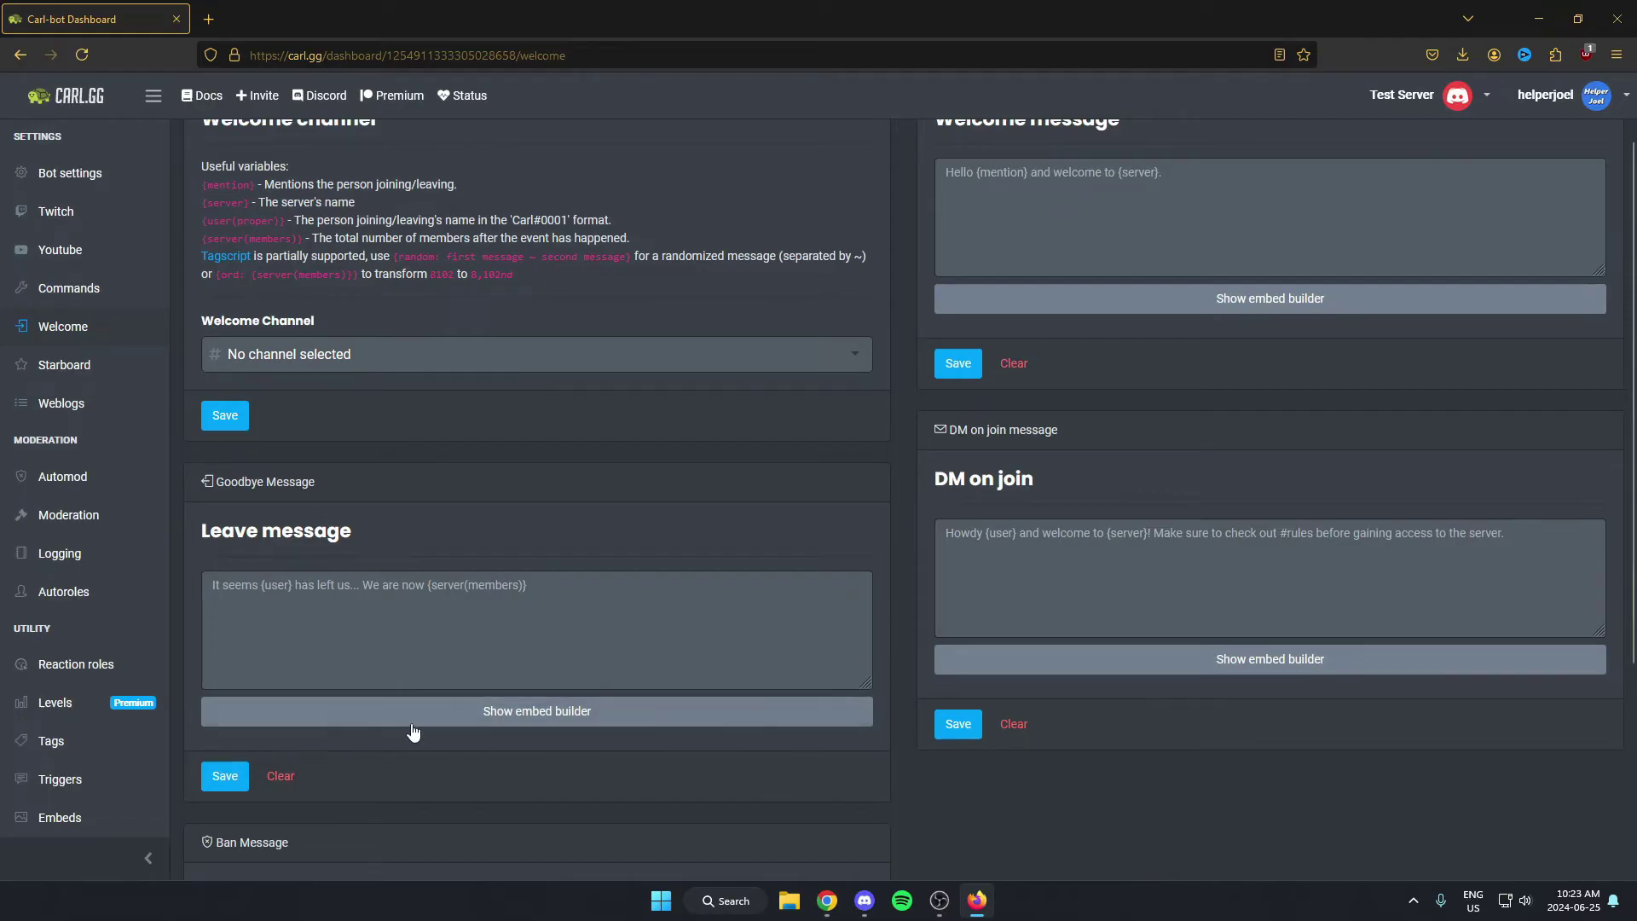
scroll(401, 544, up, 1)
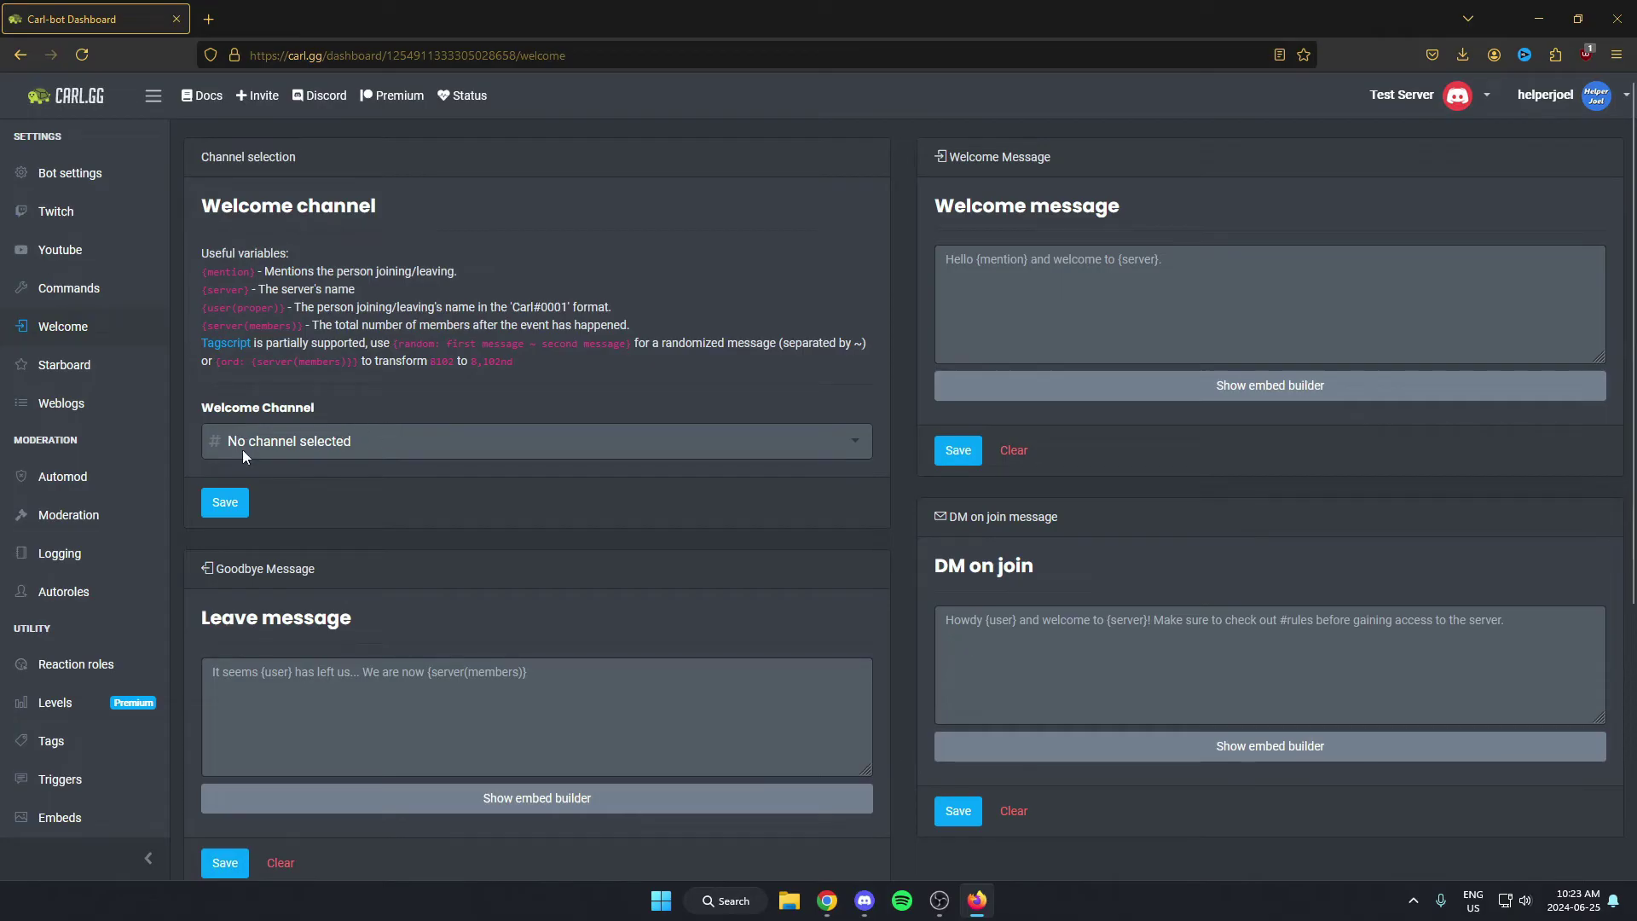
click(353, 443)
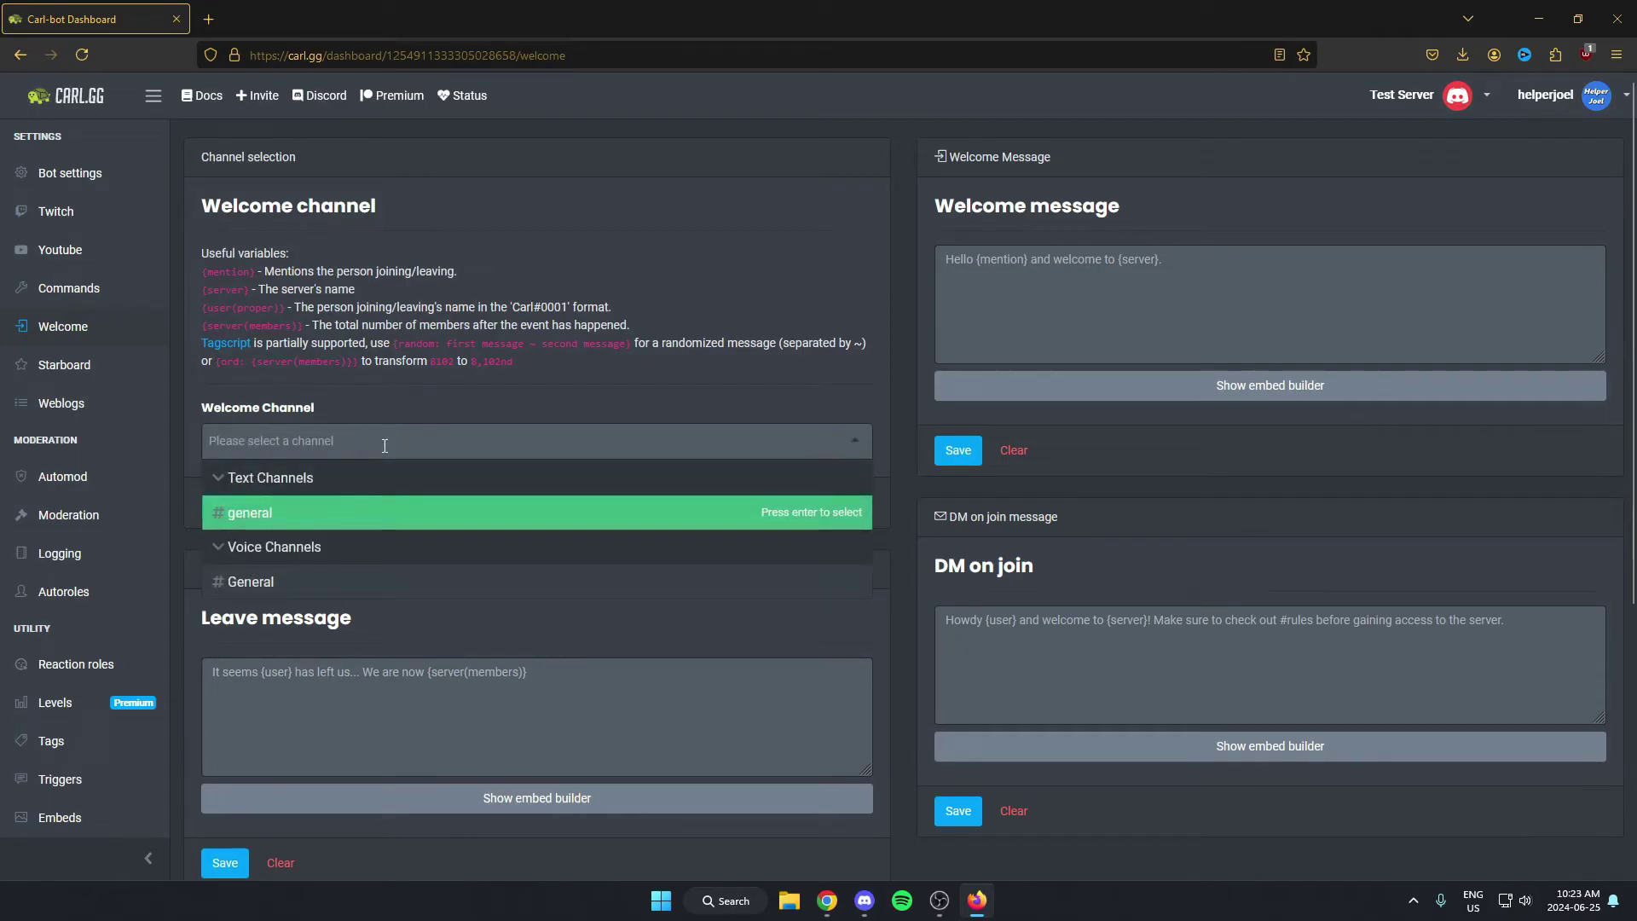
click(308, 522)
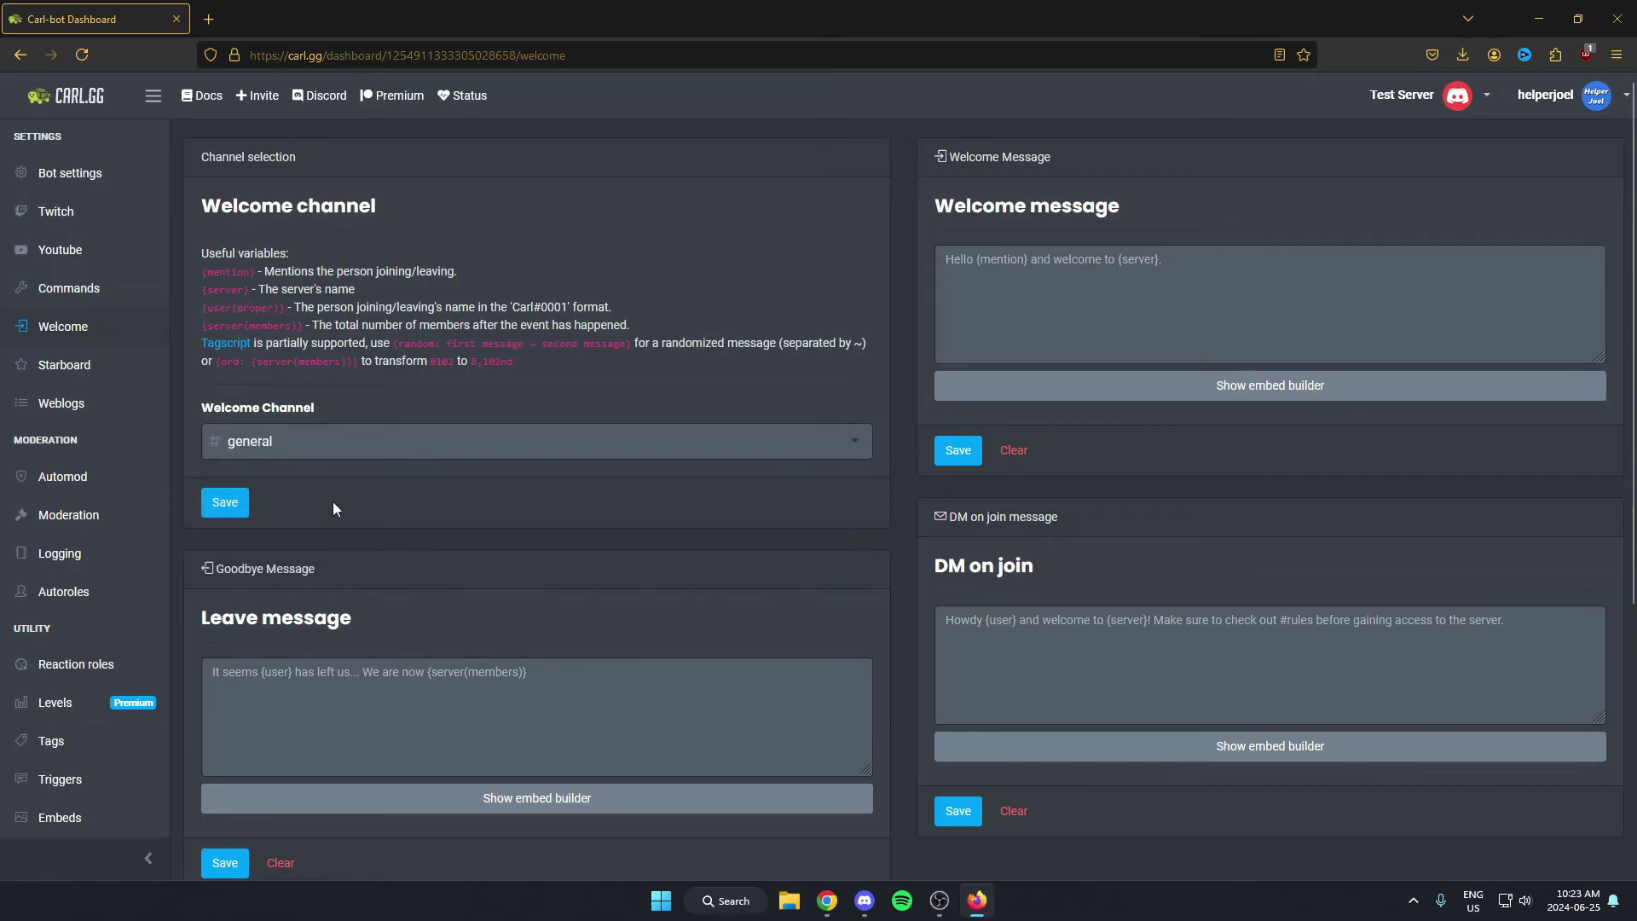
click(228, 506)
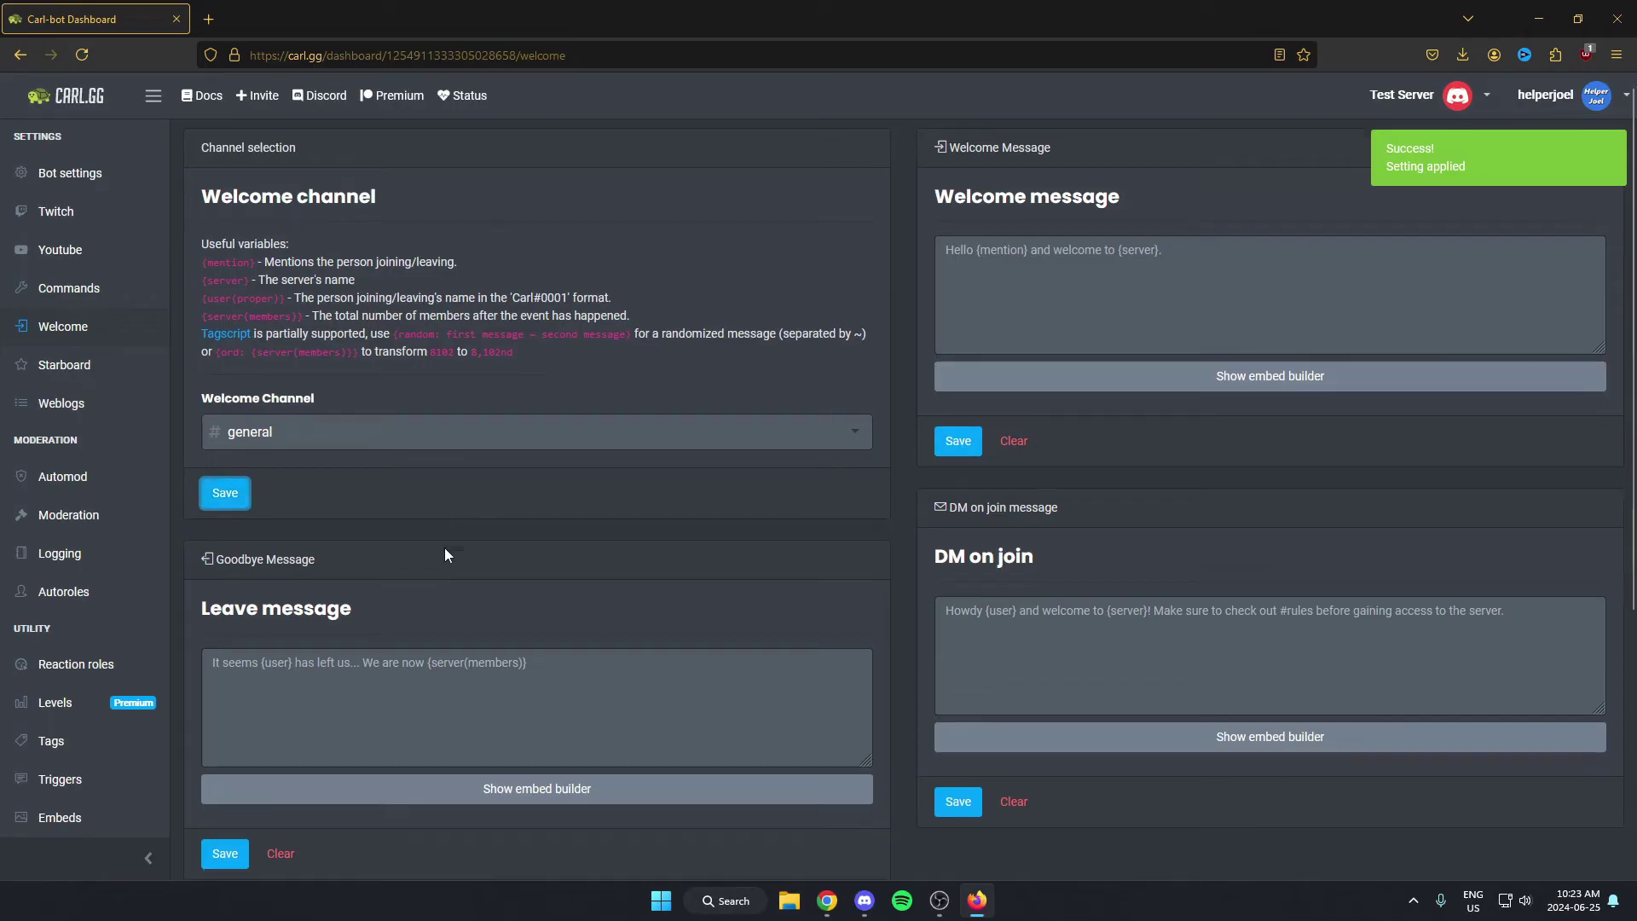
Step: Write 'Unfortunately {mention} has left the server :(' in the Leave message box and save it
scroll(443, 548, down, 1)
click(390, 594)
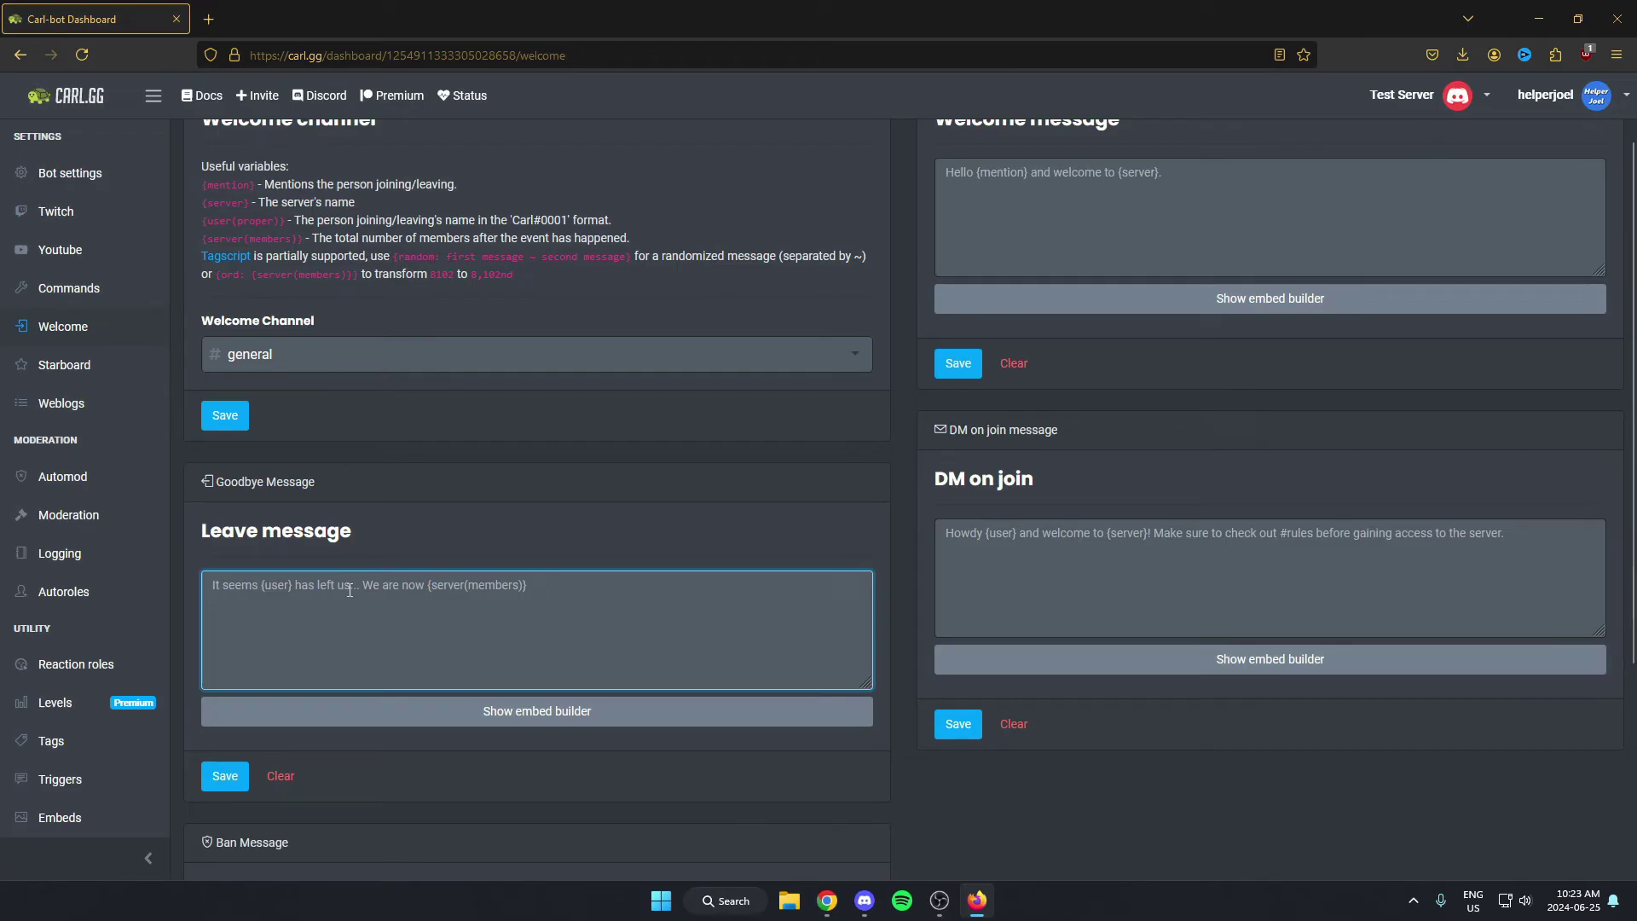
text(Unfor)
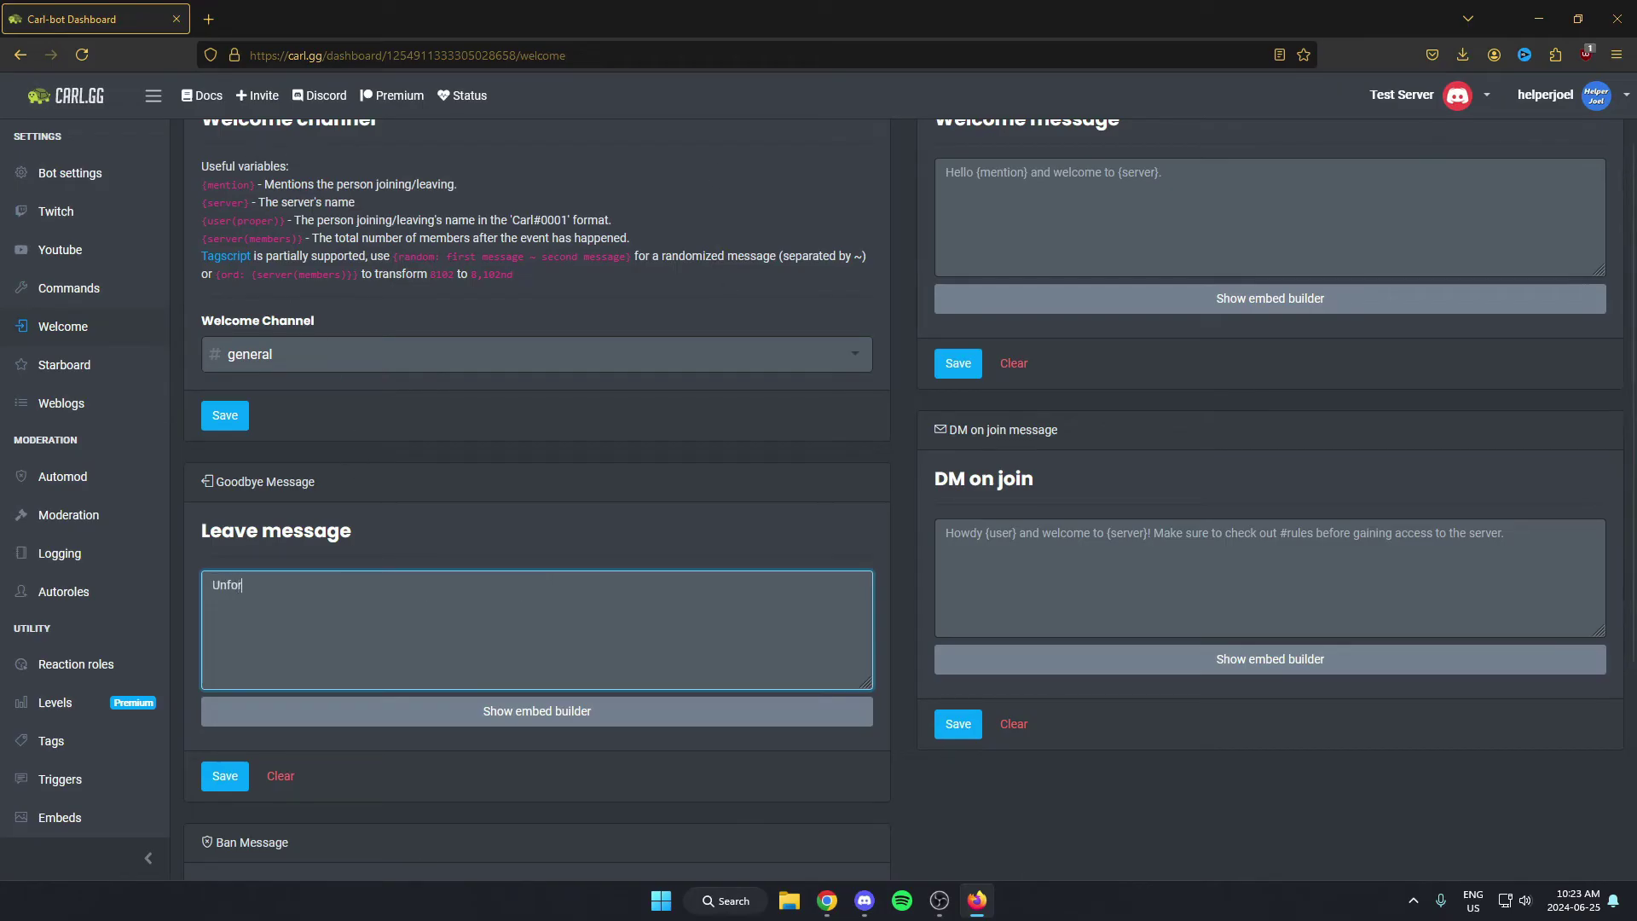
text(tunatel)
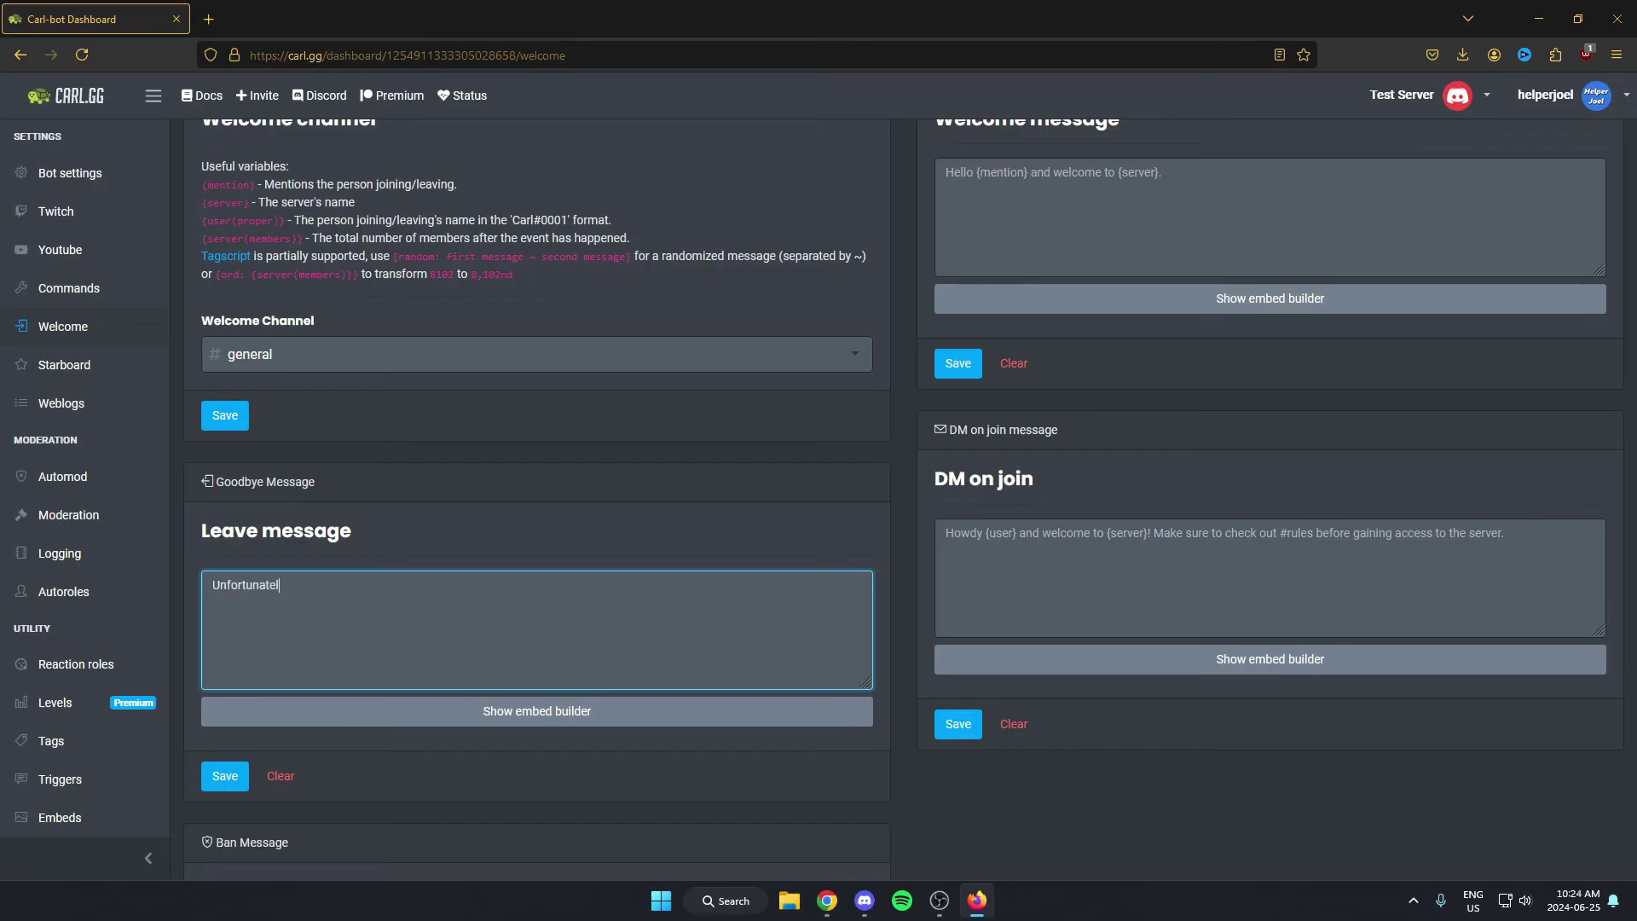
text(y {)
text(mention} )
text(has left the serv)
text(er :()
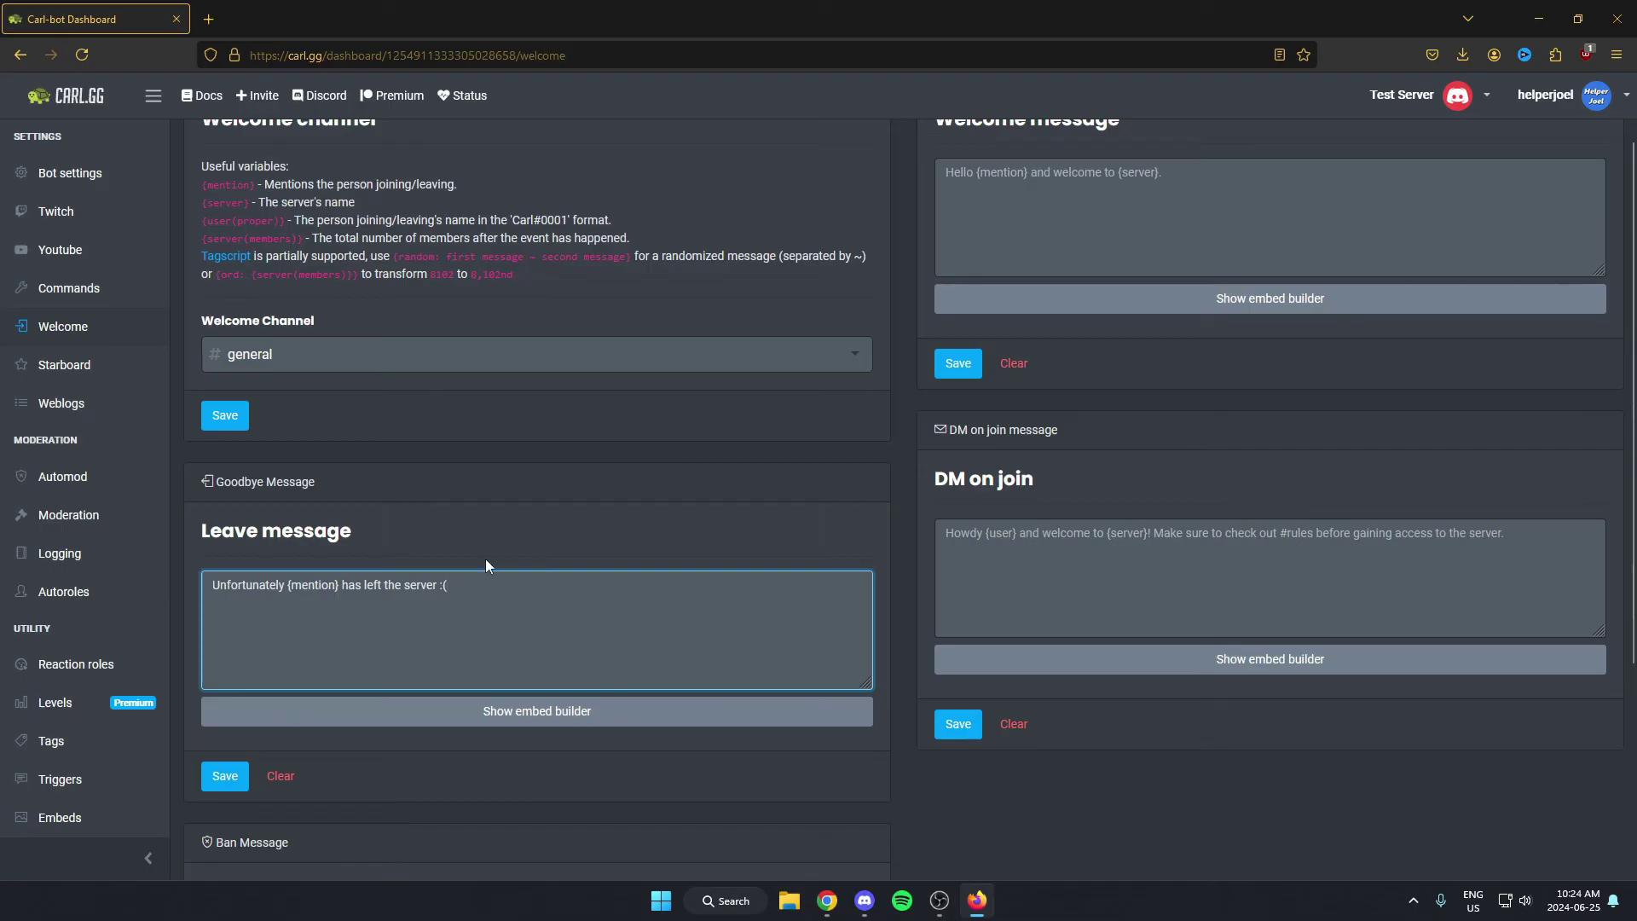
click(223, 792)
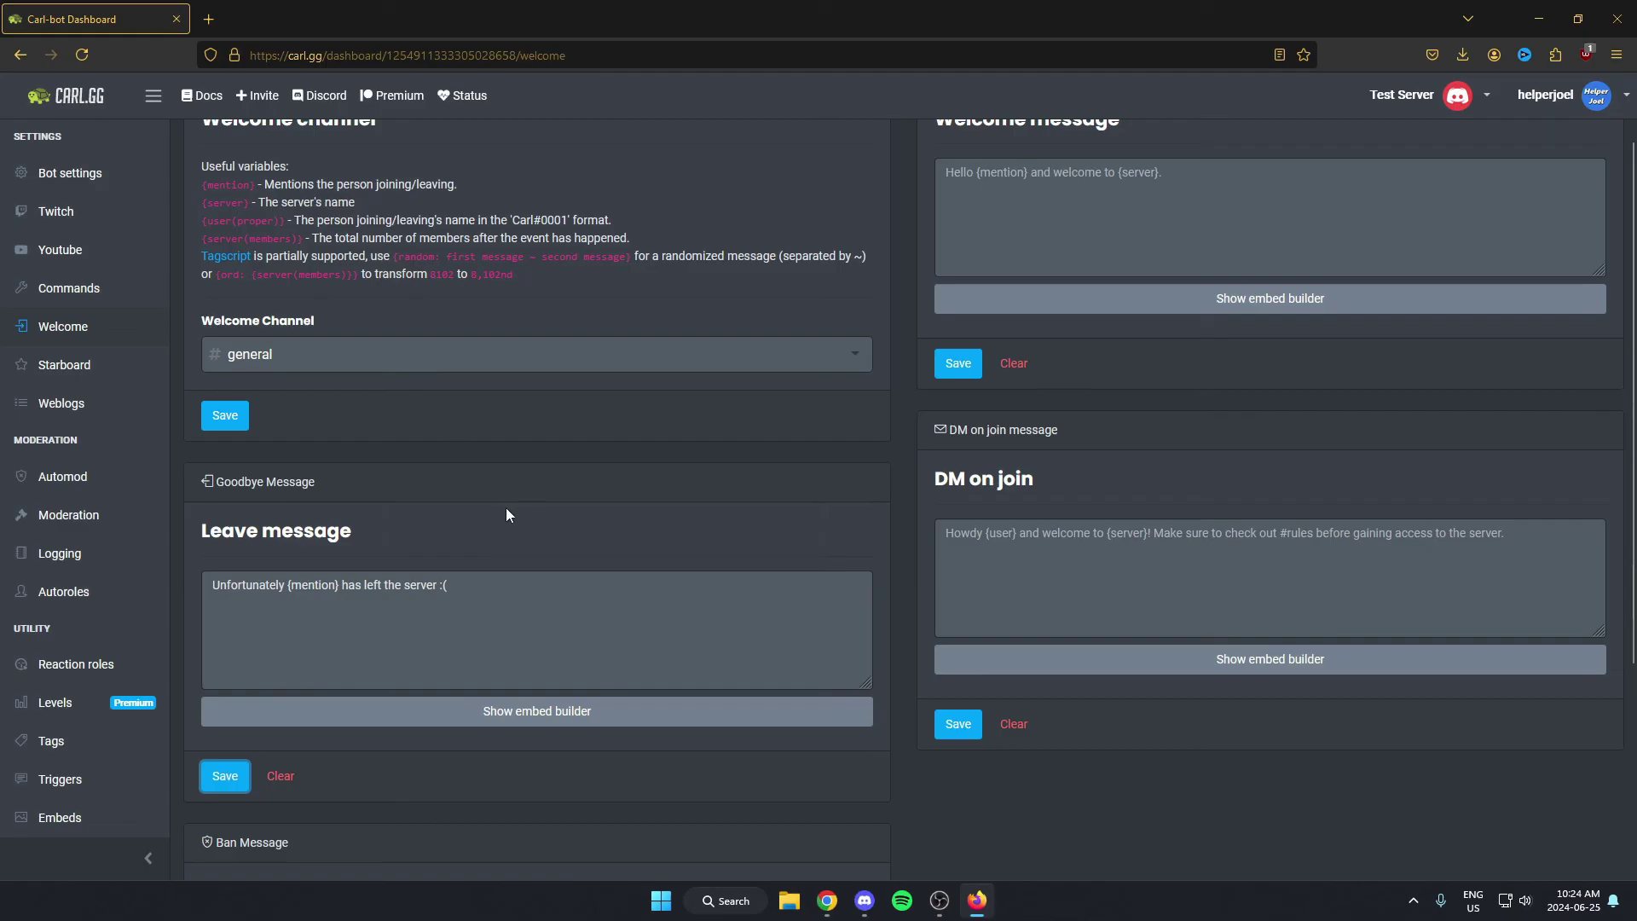
Step: Return to Discord and dismiss the Carl-bot profile popup over #general
click(864, 901)
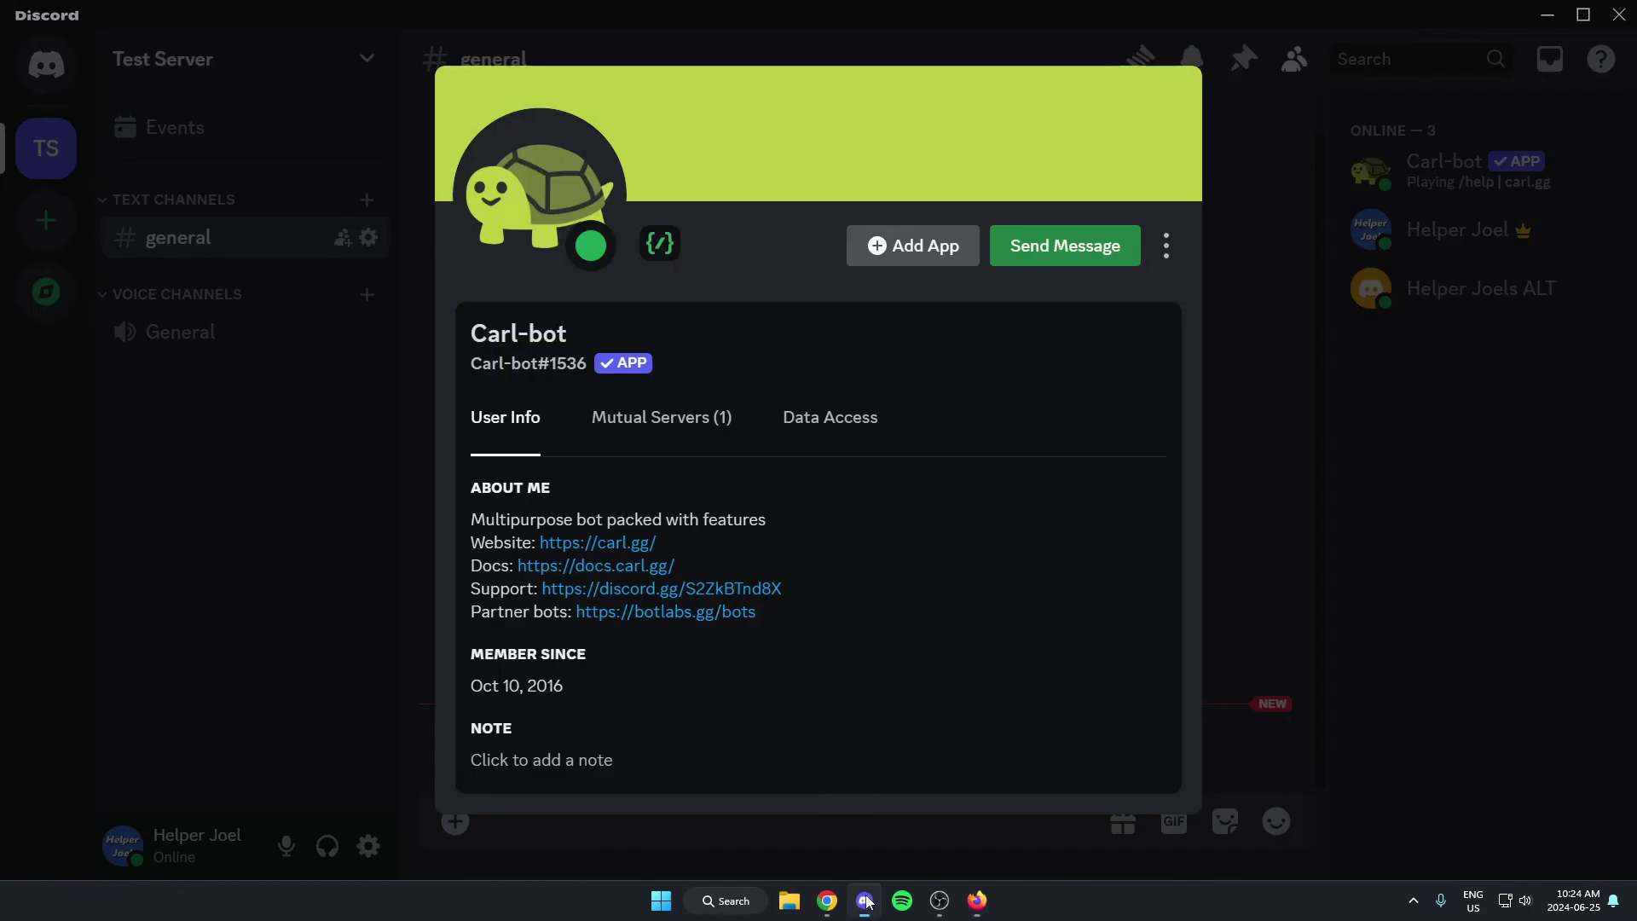
click(426, 625)
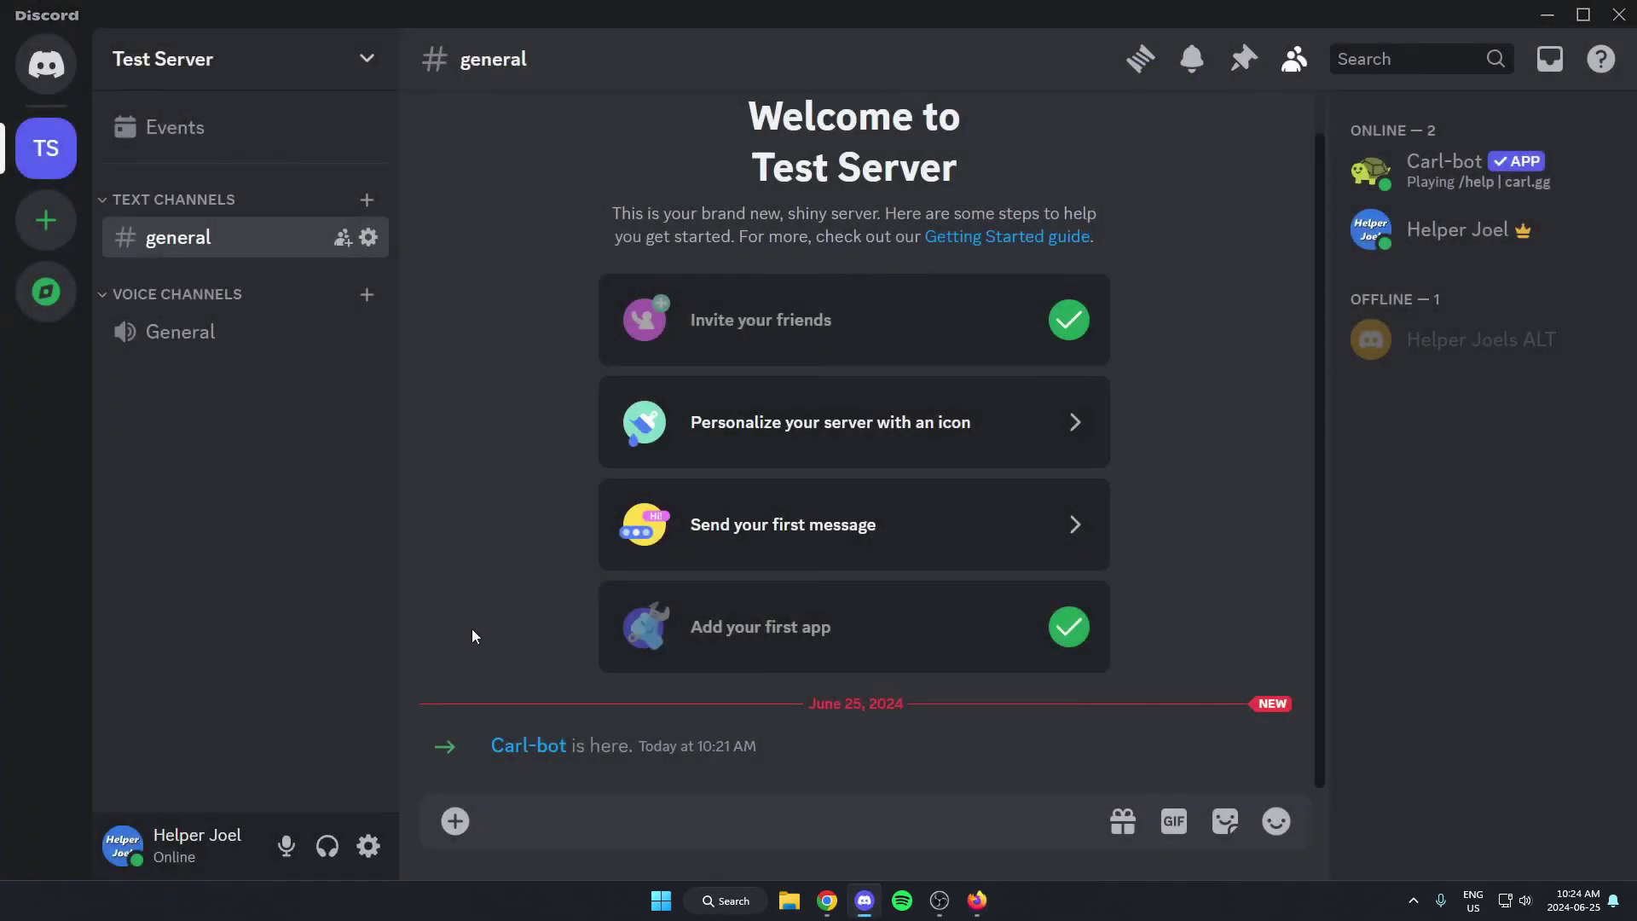